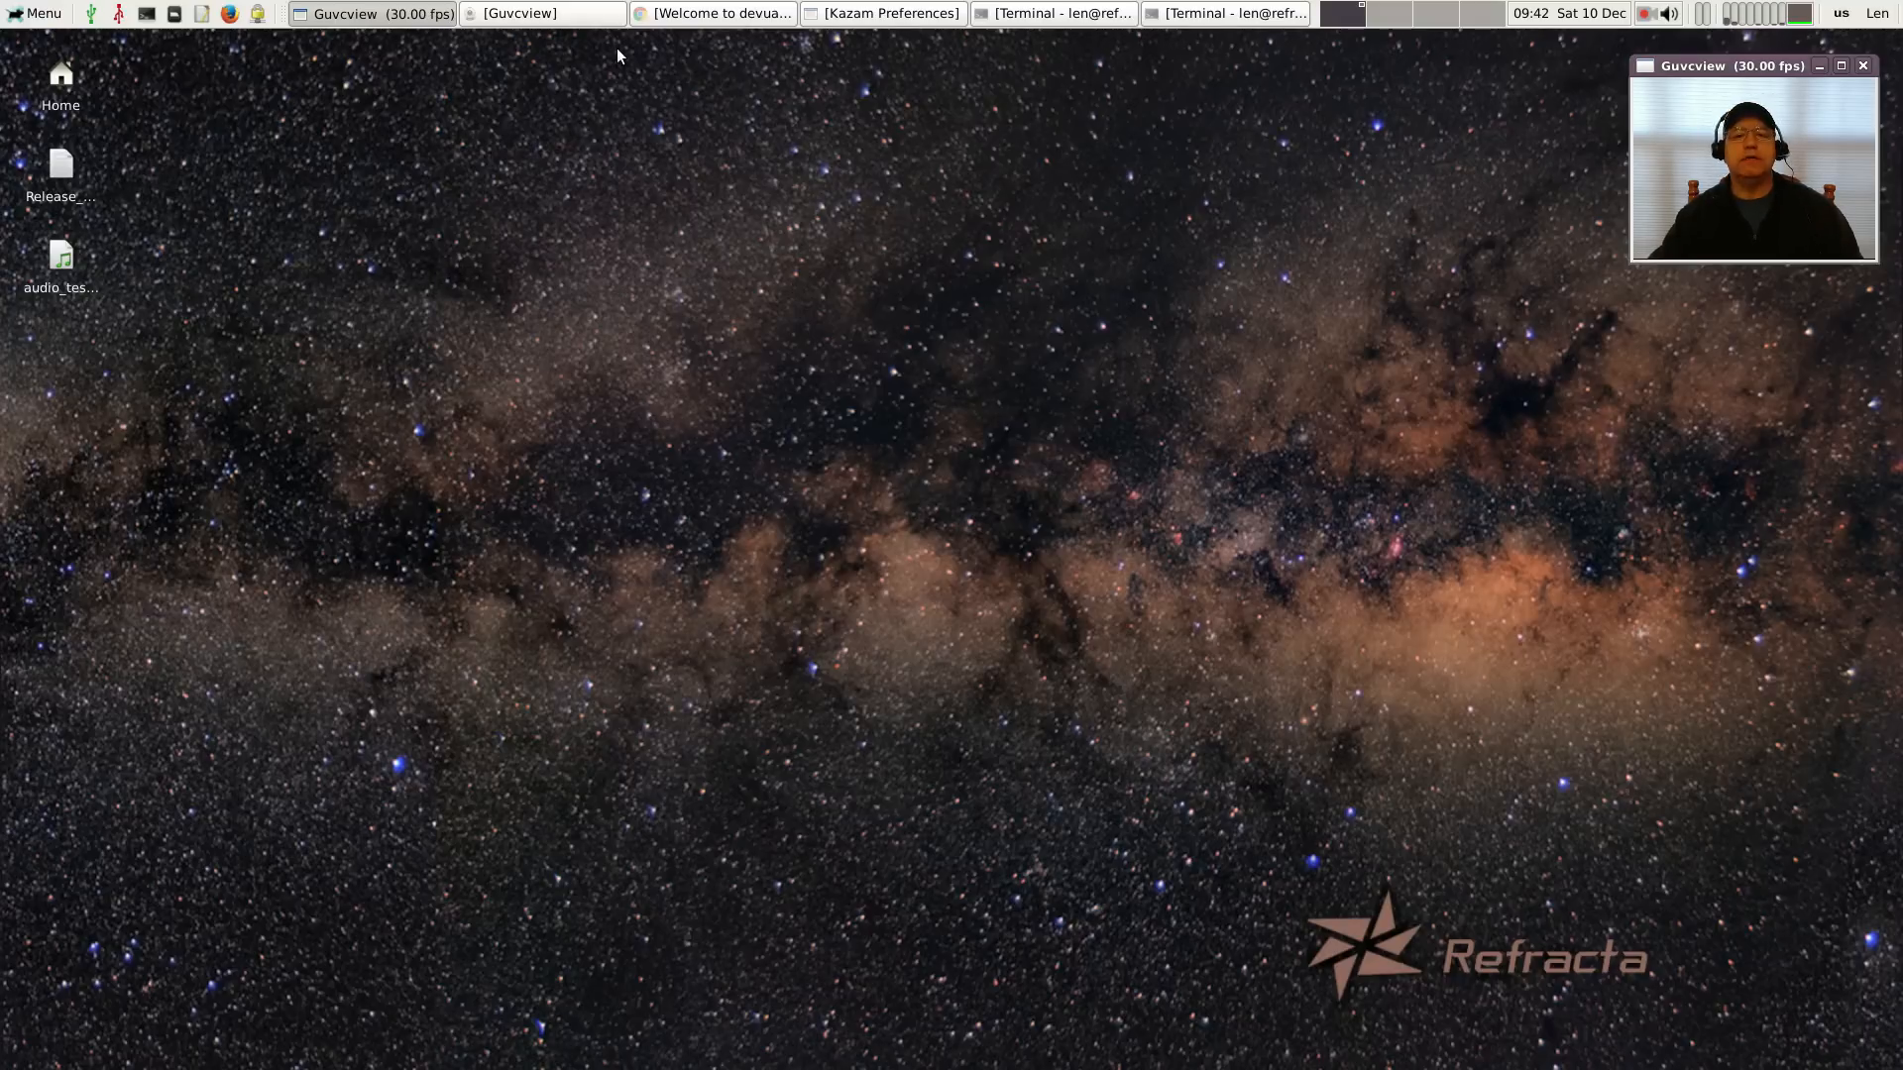
Restore the Chrome window showing the devuan.org page from the taskbar
click(691, 15)
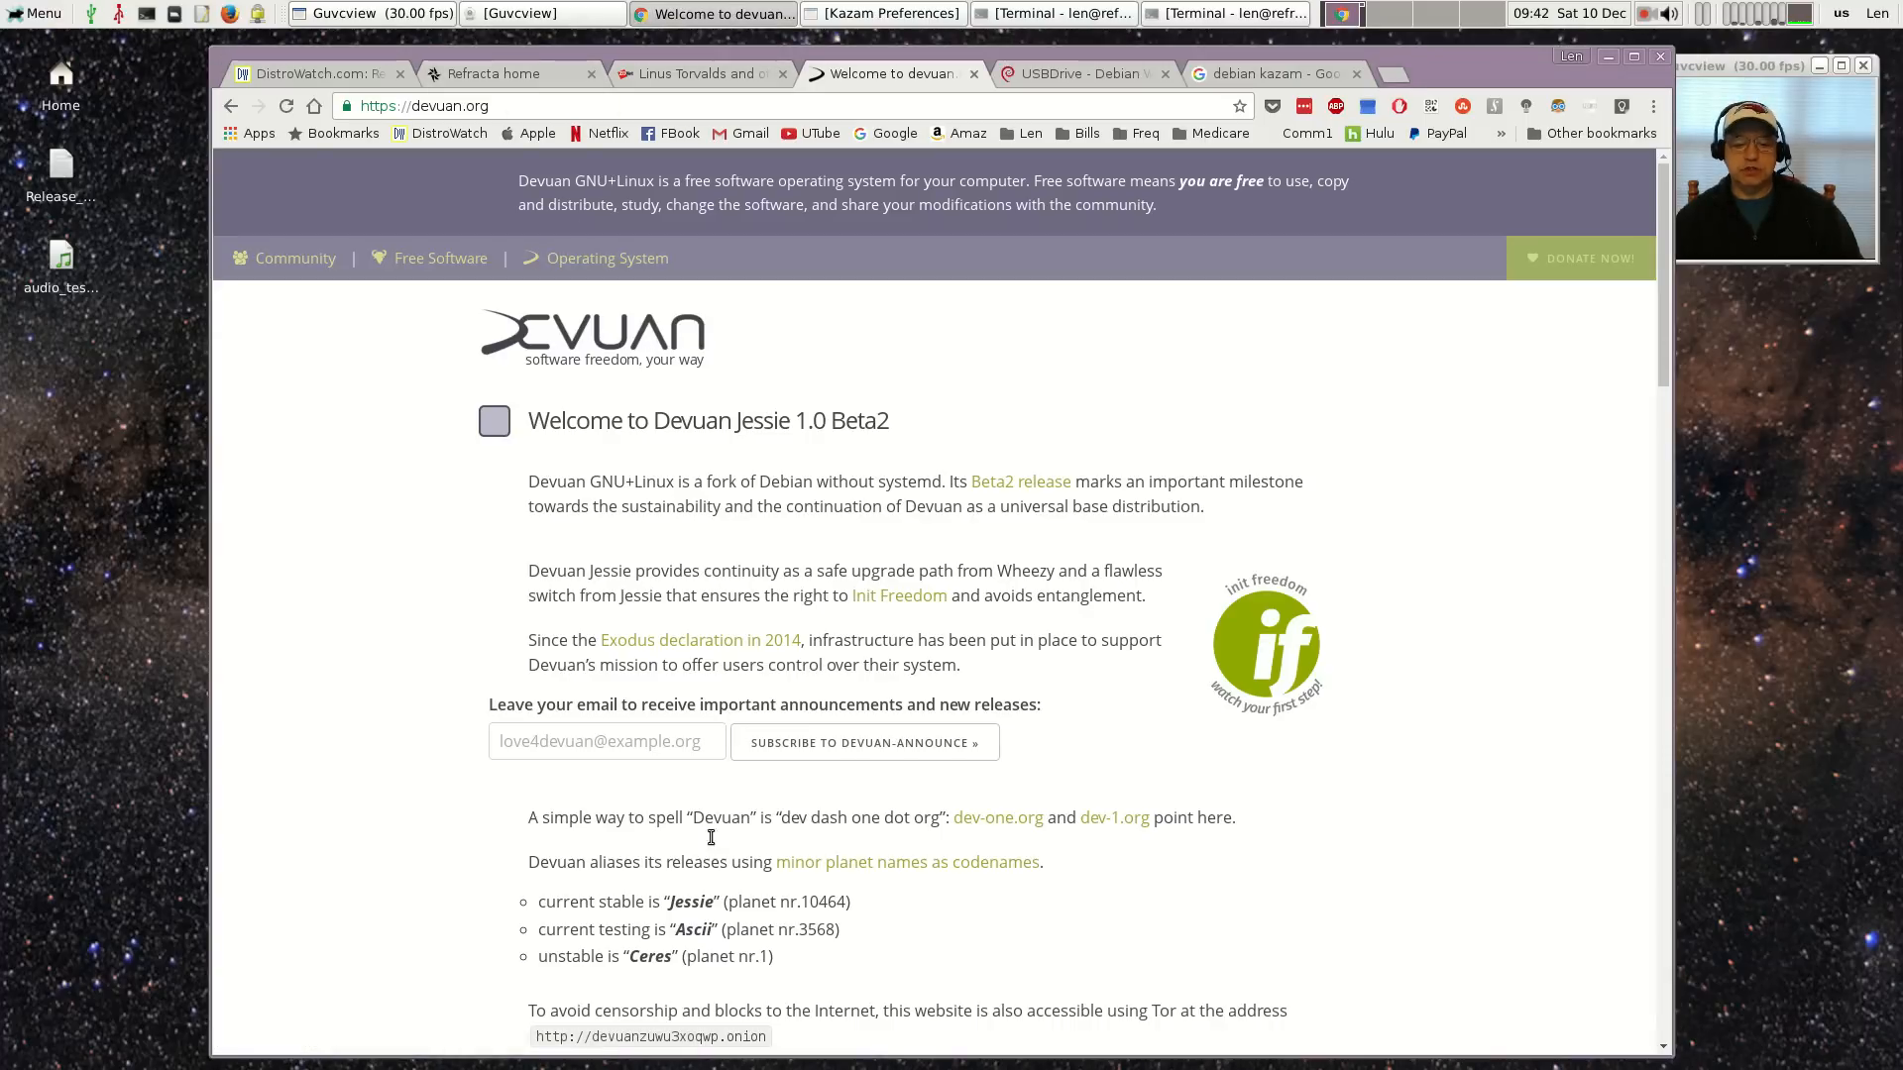
scroll(676, 883, down, 3)
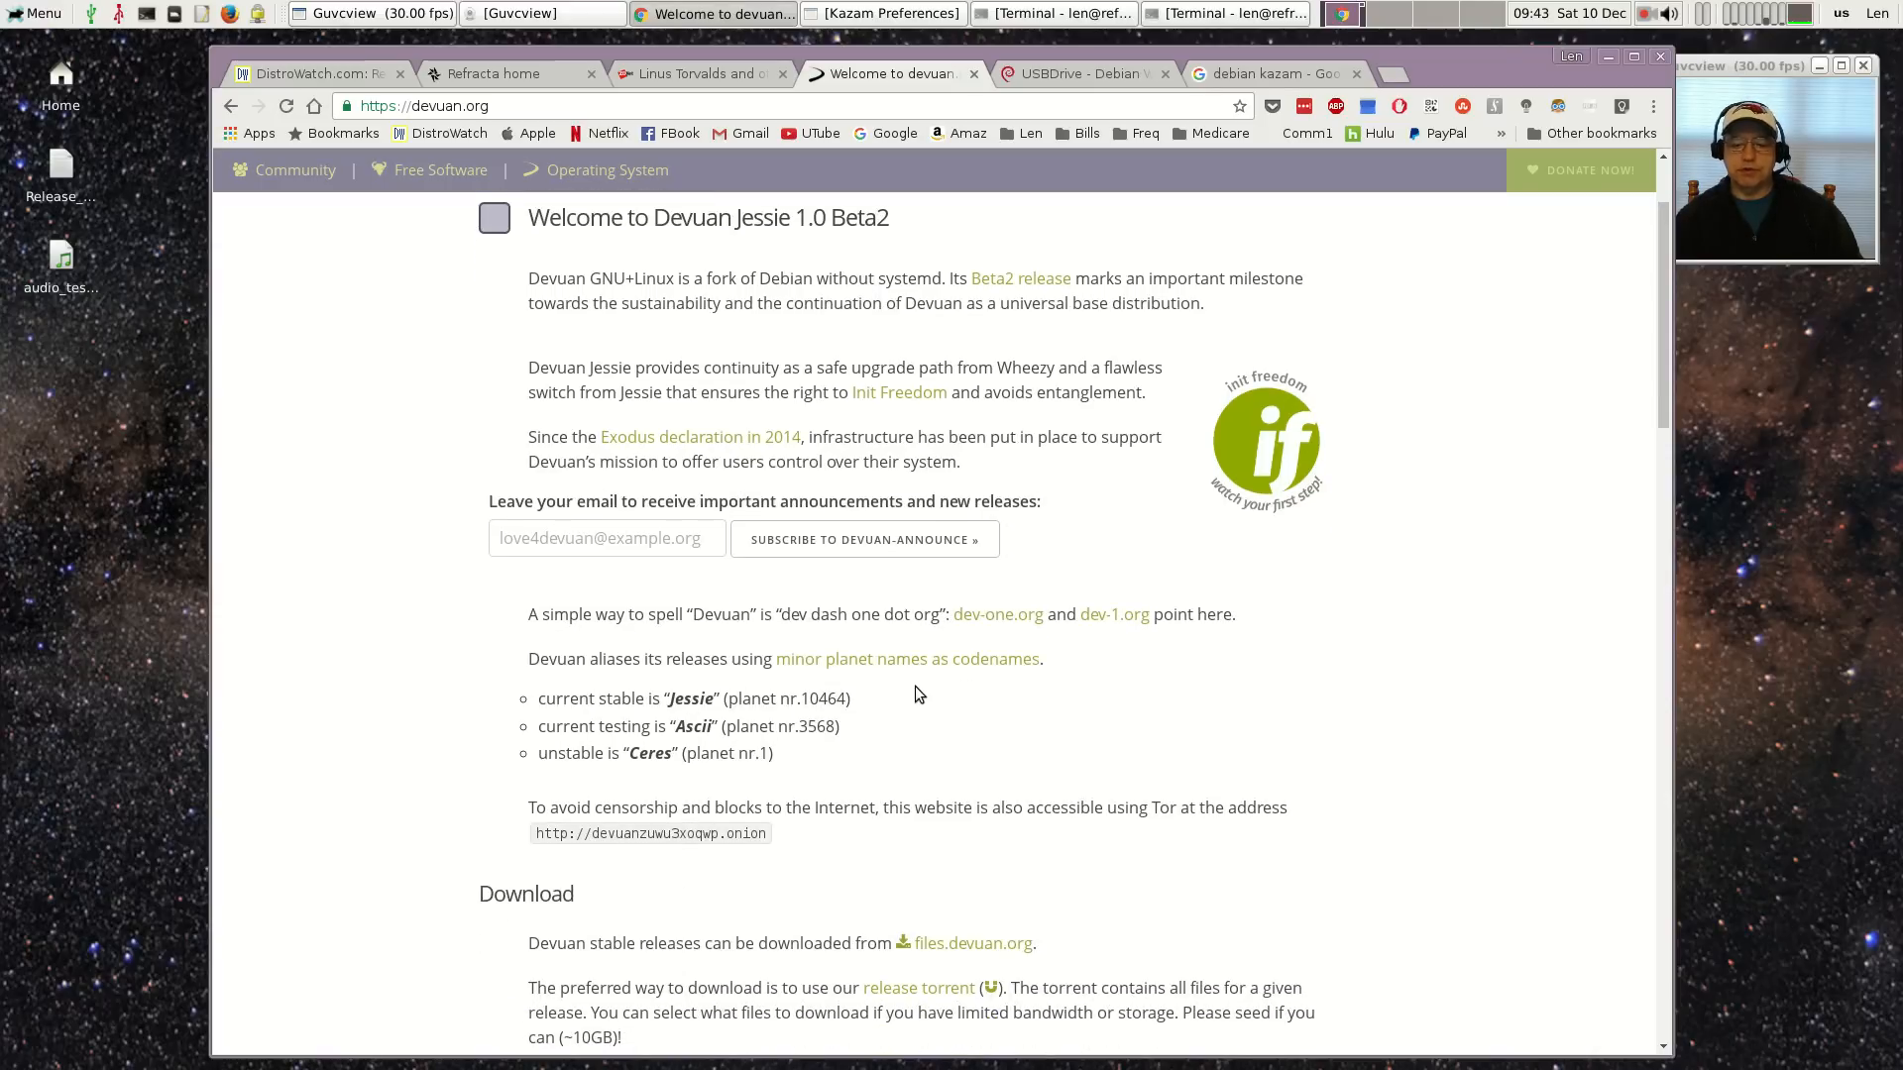
scroll(915, 694, down, 2)
scroll(914, 693, down, 3)
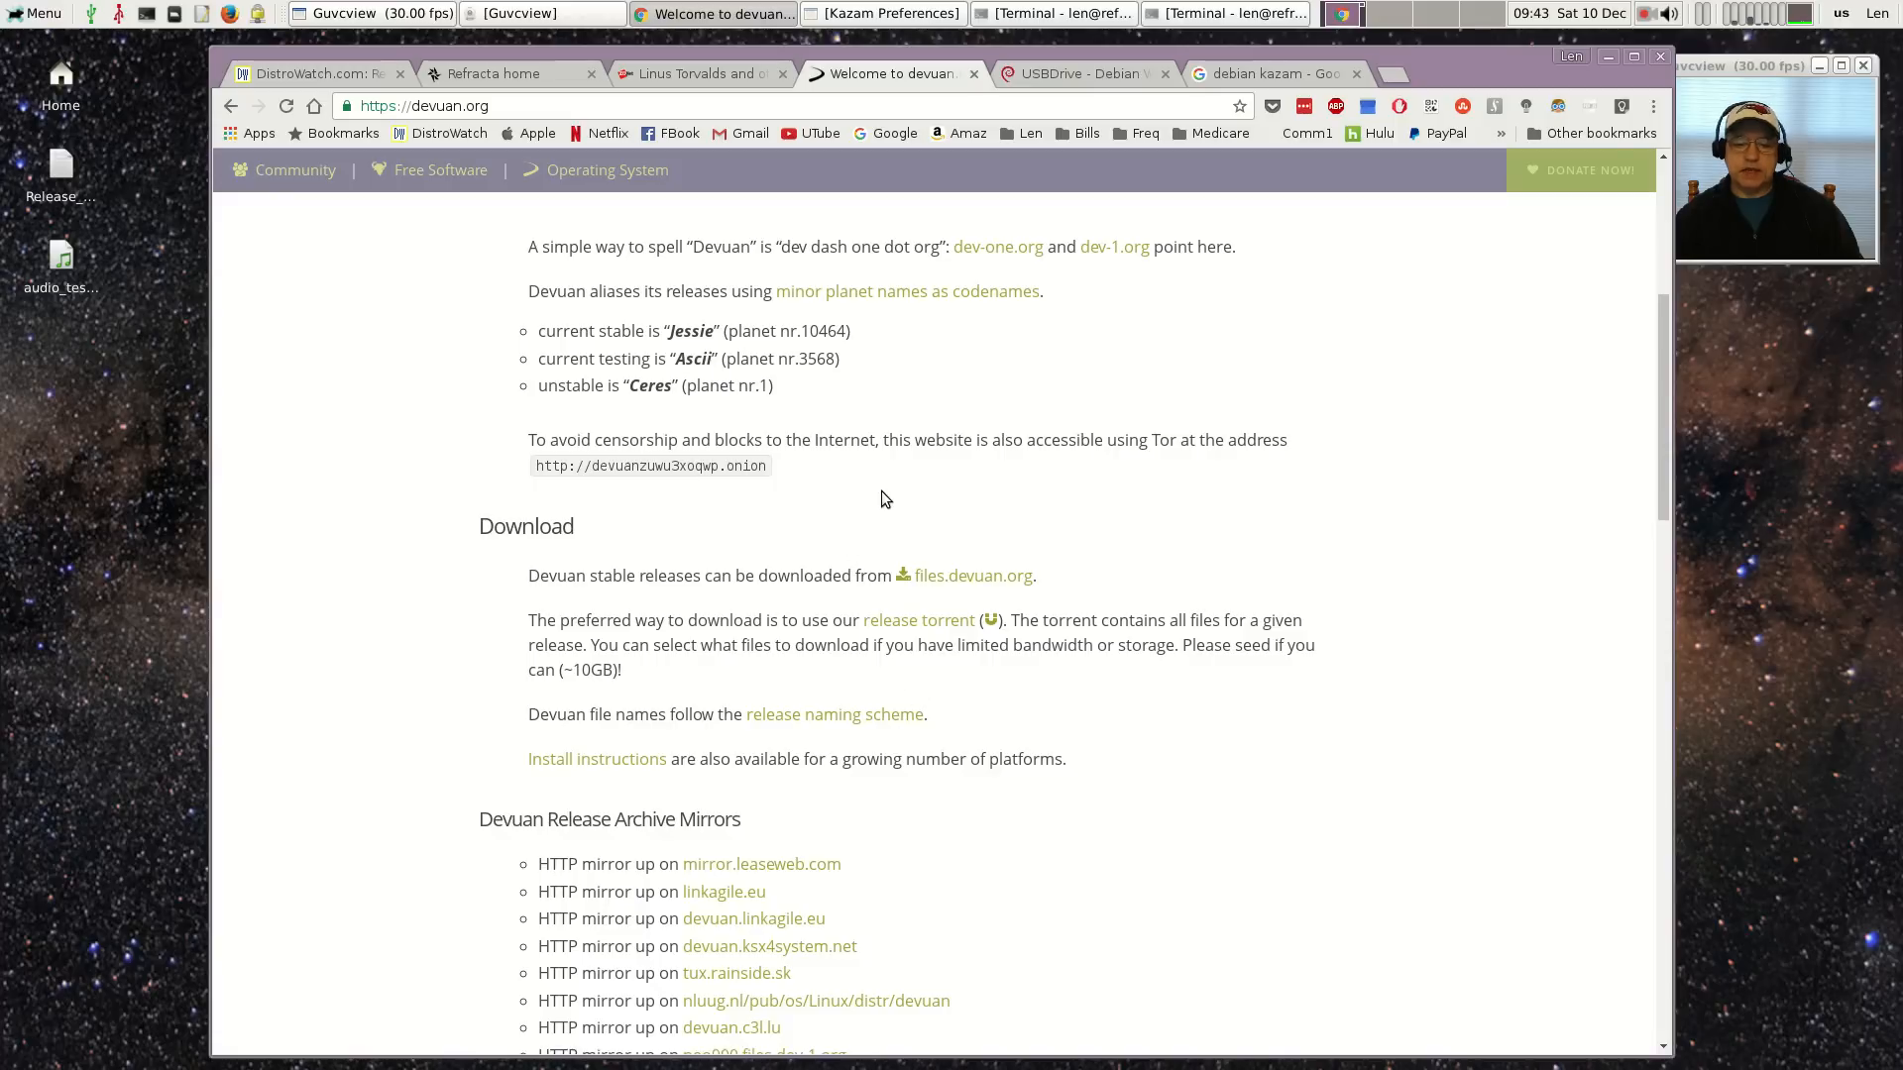
scroll(867, 513, down, 2)
scroll(863, 535, down, 3)
scroll(864, 538, down, 2)
scroll(865, 538, down, 1)
scroll(860, 535, down, 3)
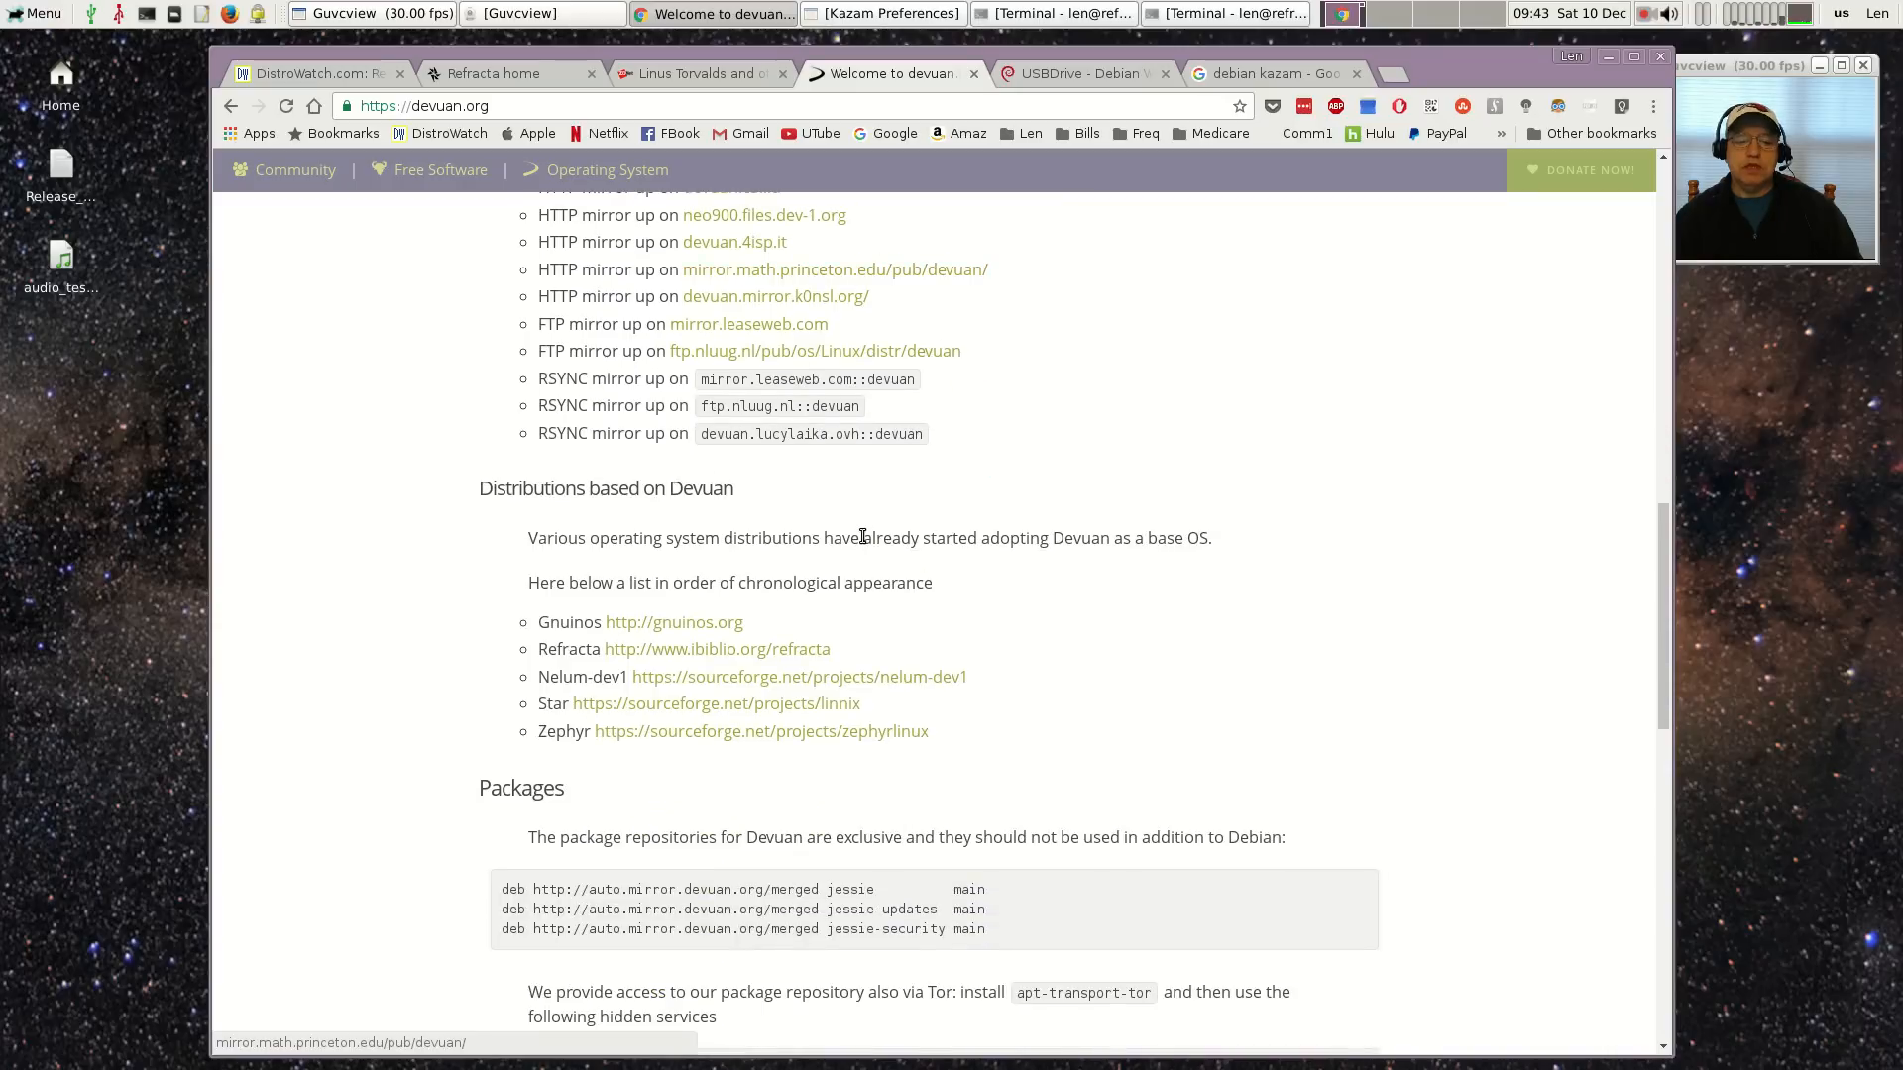
scroll(857, 535, down, 2)
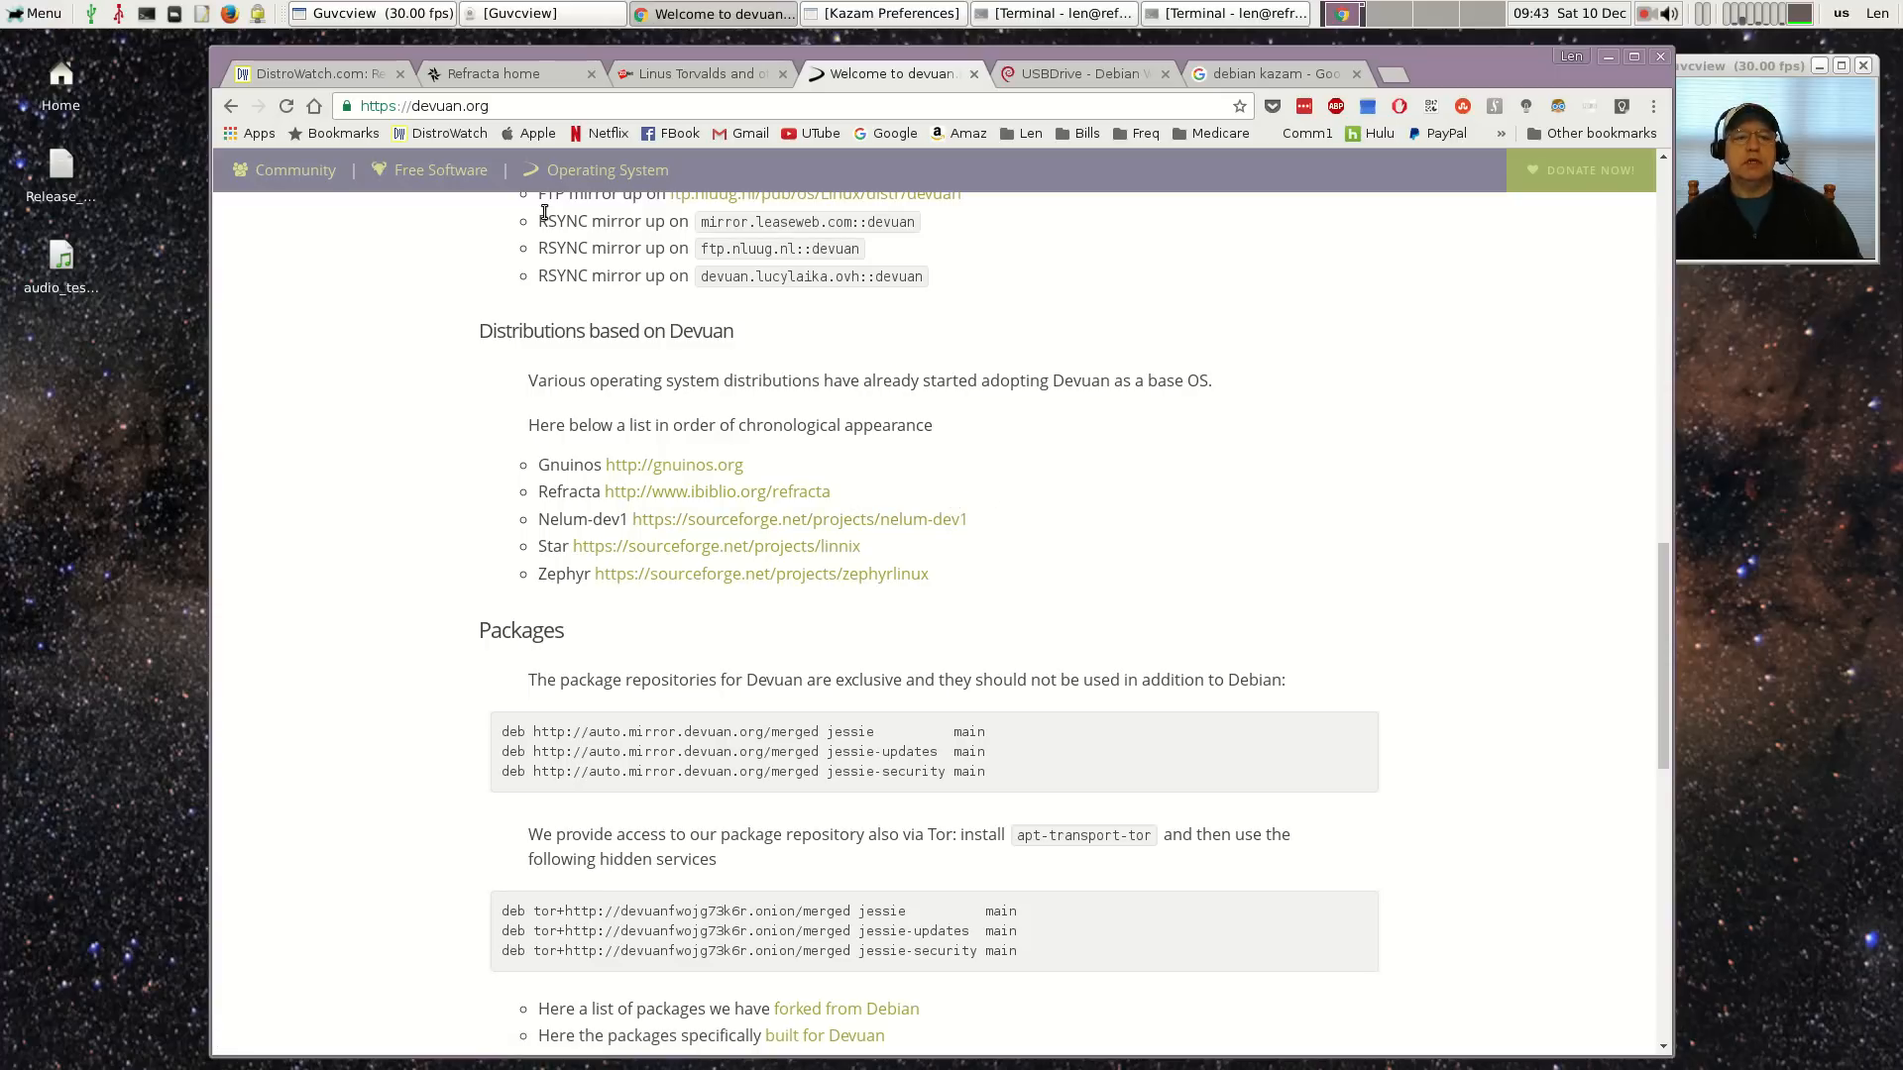
View the DistroWatch Refracta page, then the Refracta home page
click(334, 75)
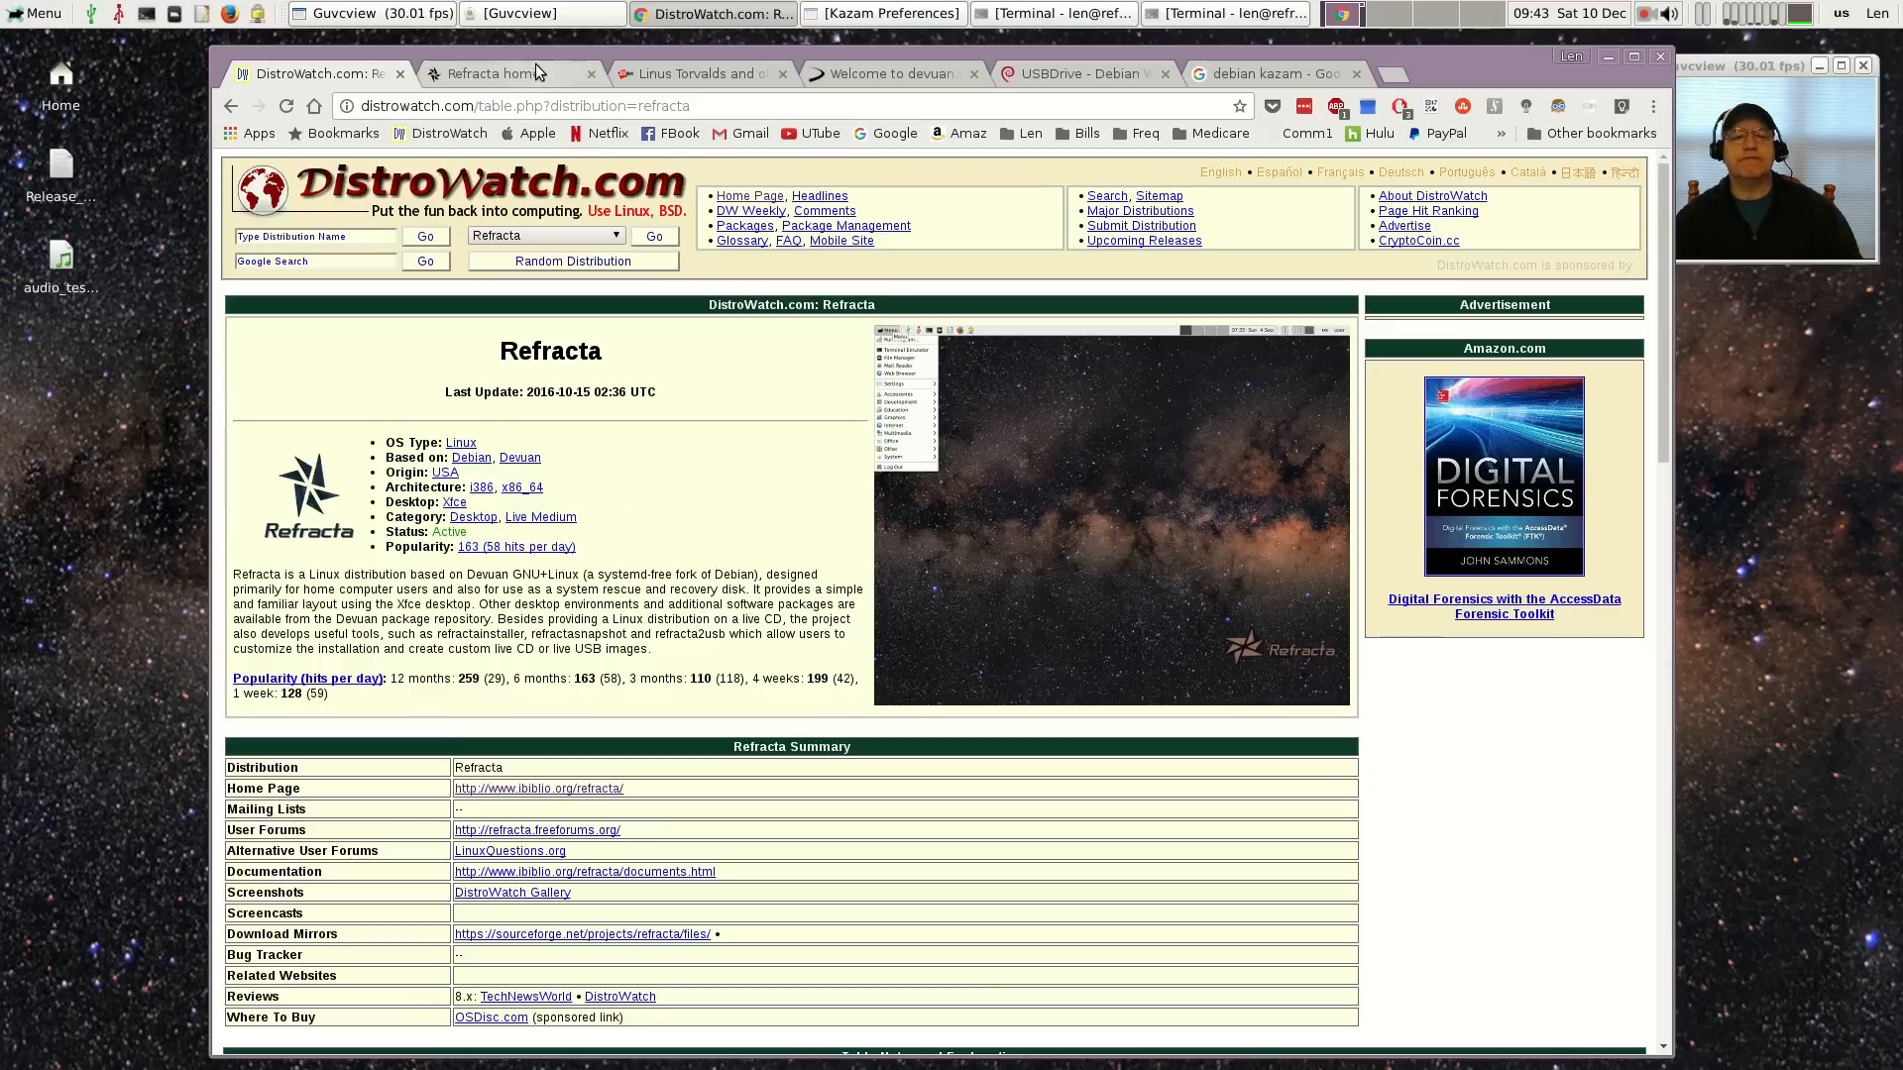
click(498, 72)
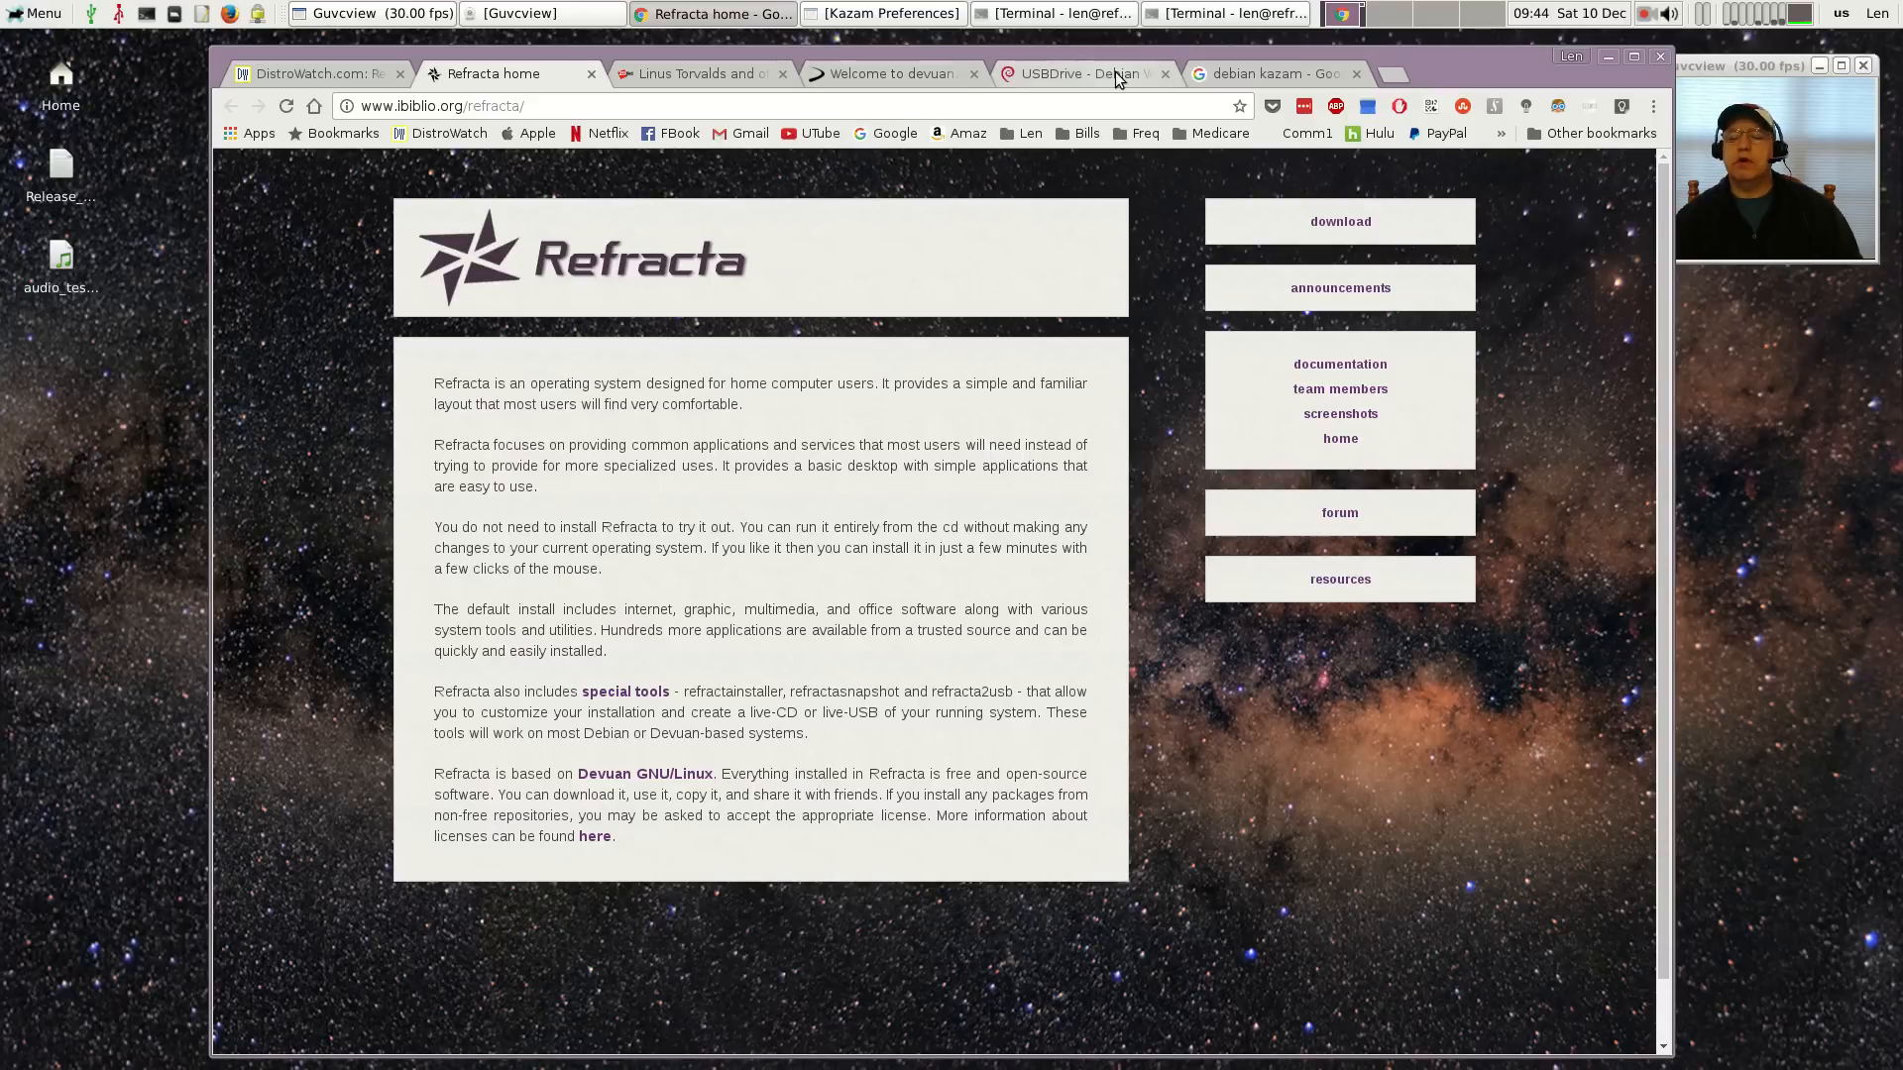
View the Debian USBDrive wiki and debian kazam results, then shift Chrome left to uncover the webcam
click(1056, 74)
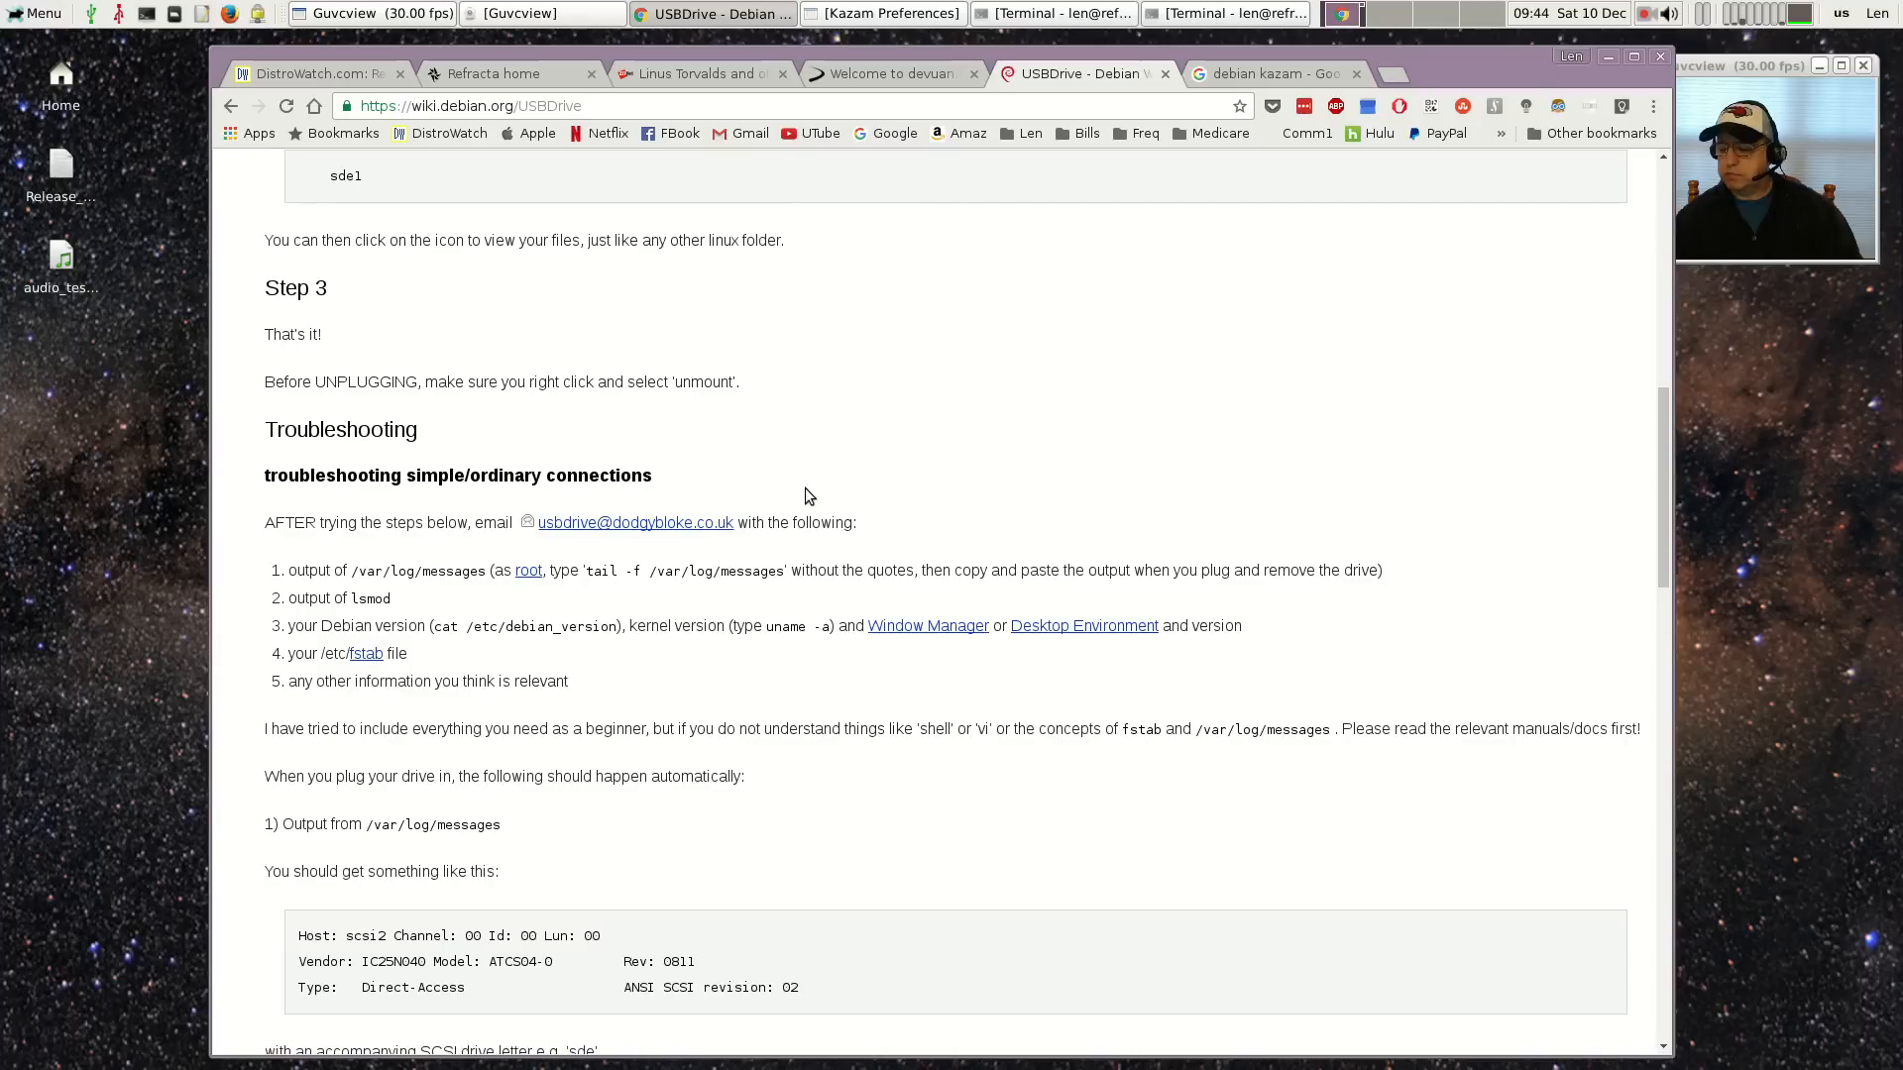
click(1267, 74)
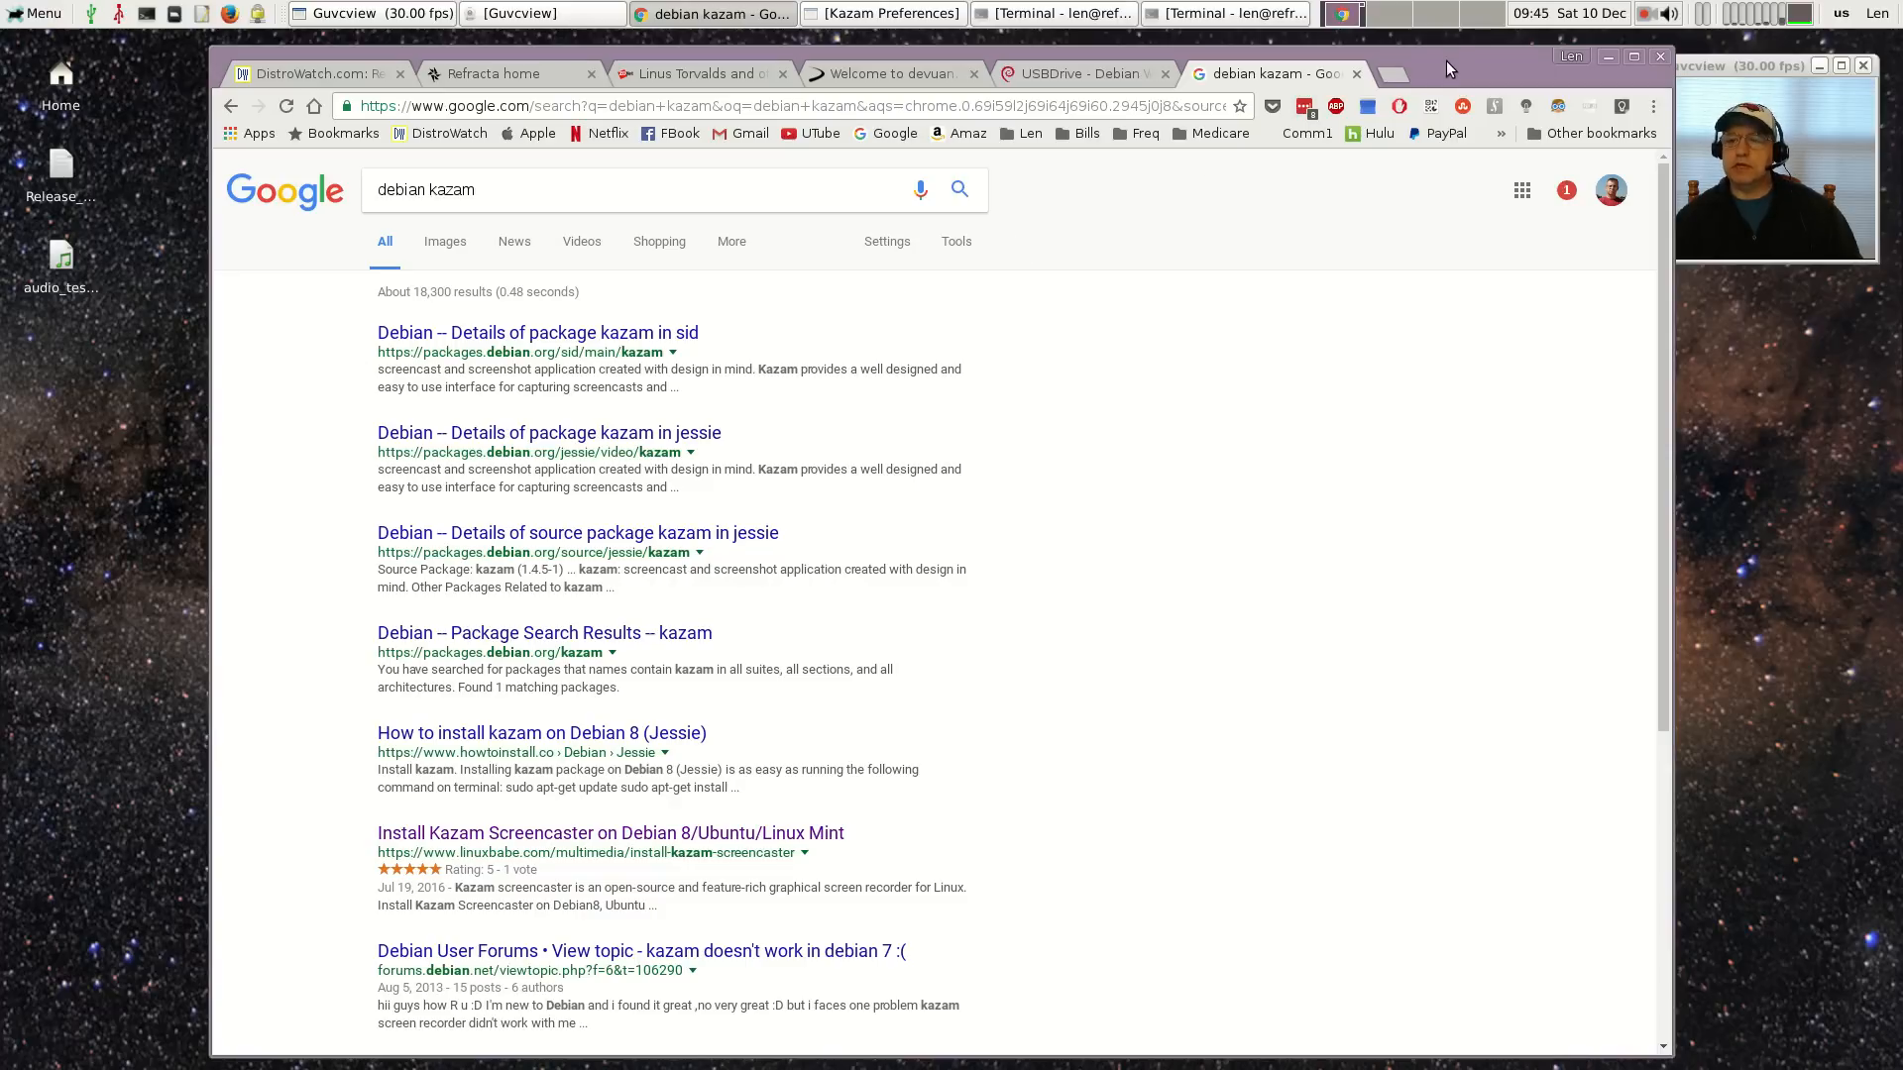
drag(1447, 67, 1346, 66)
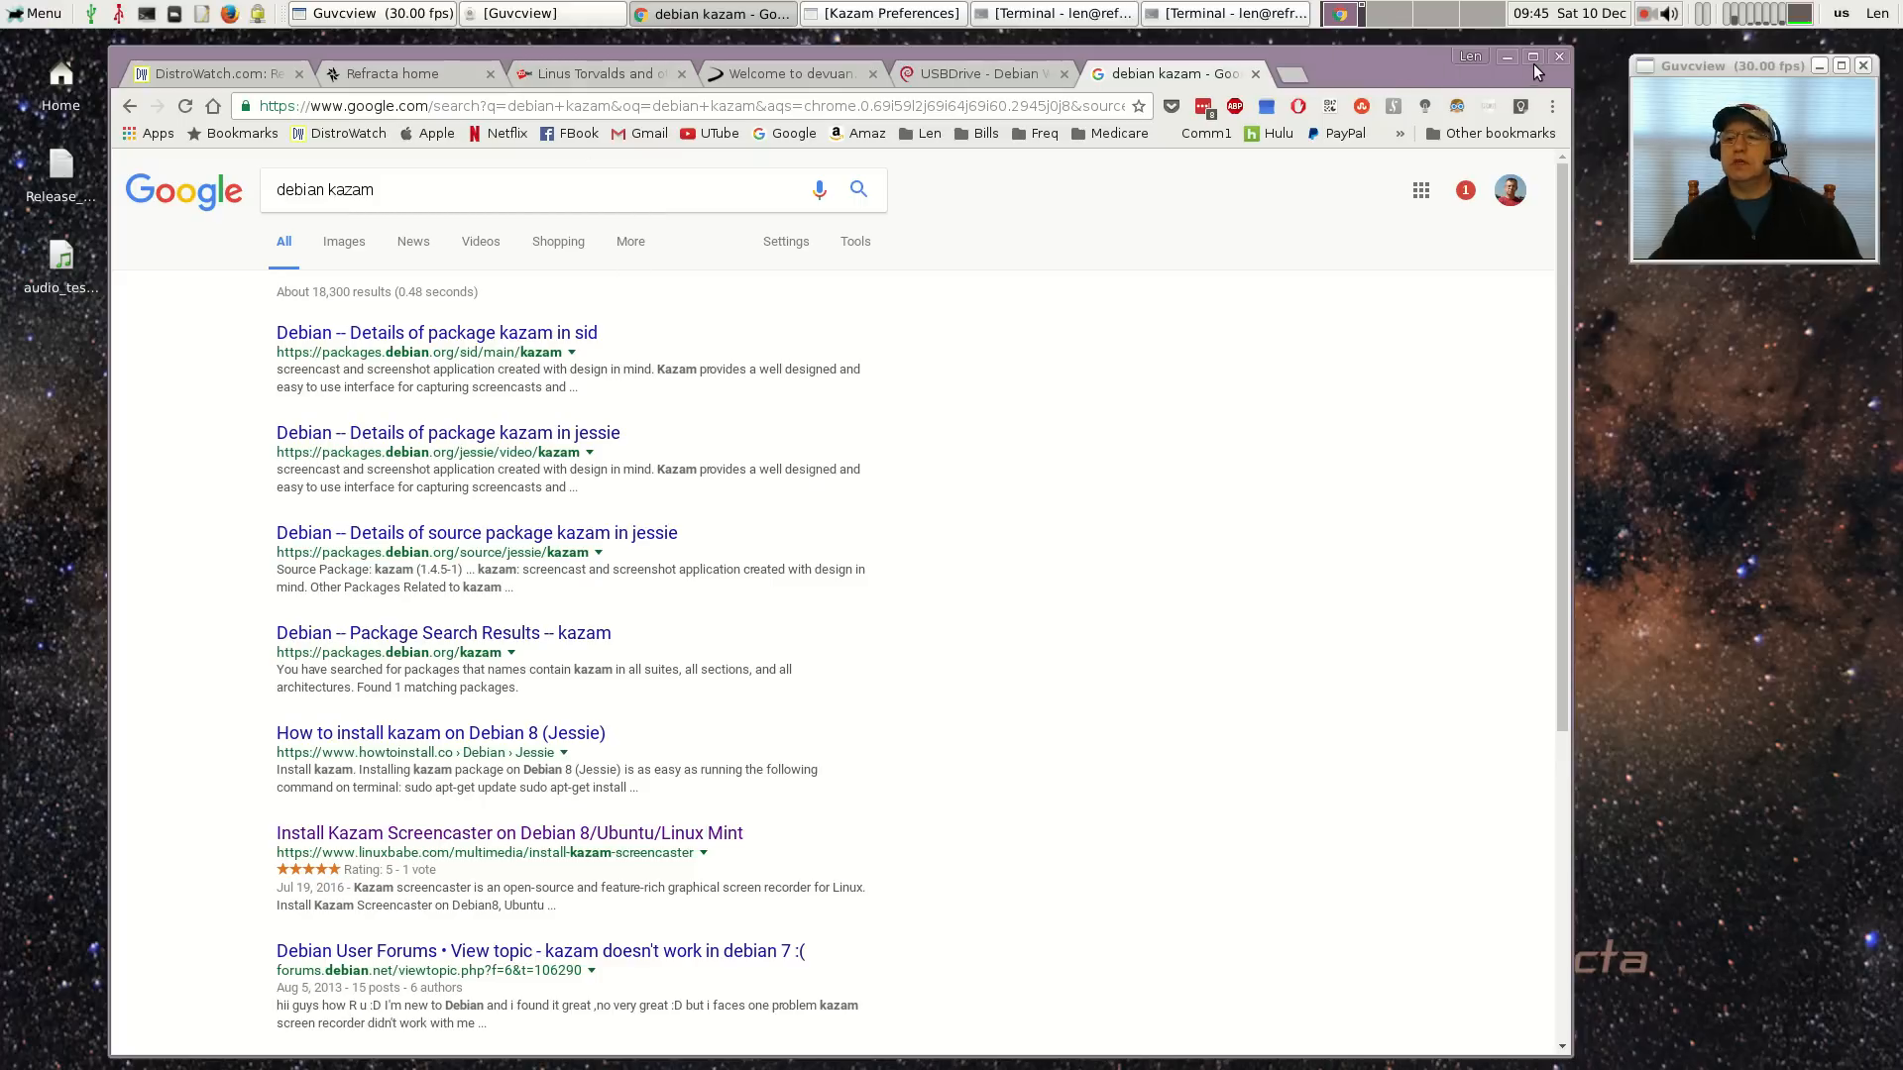
Minimize Chrome, restore the htop terminal on the right and the screenfetch terminal at top-left
click(1504, 58)
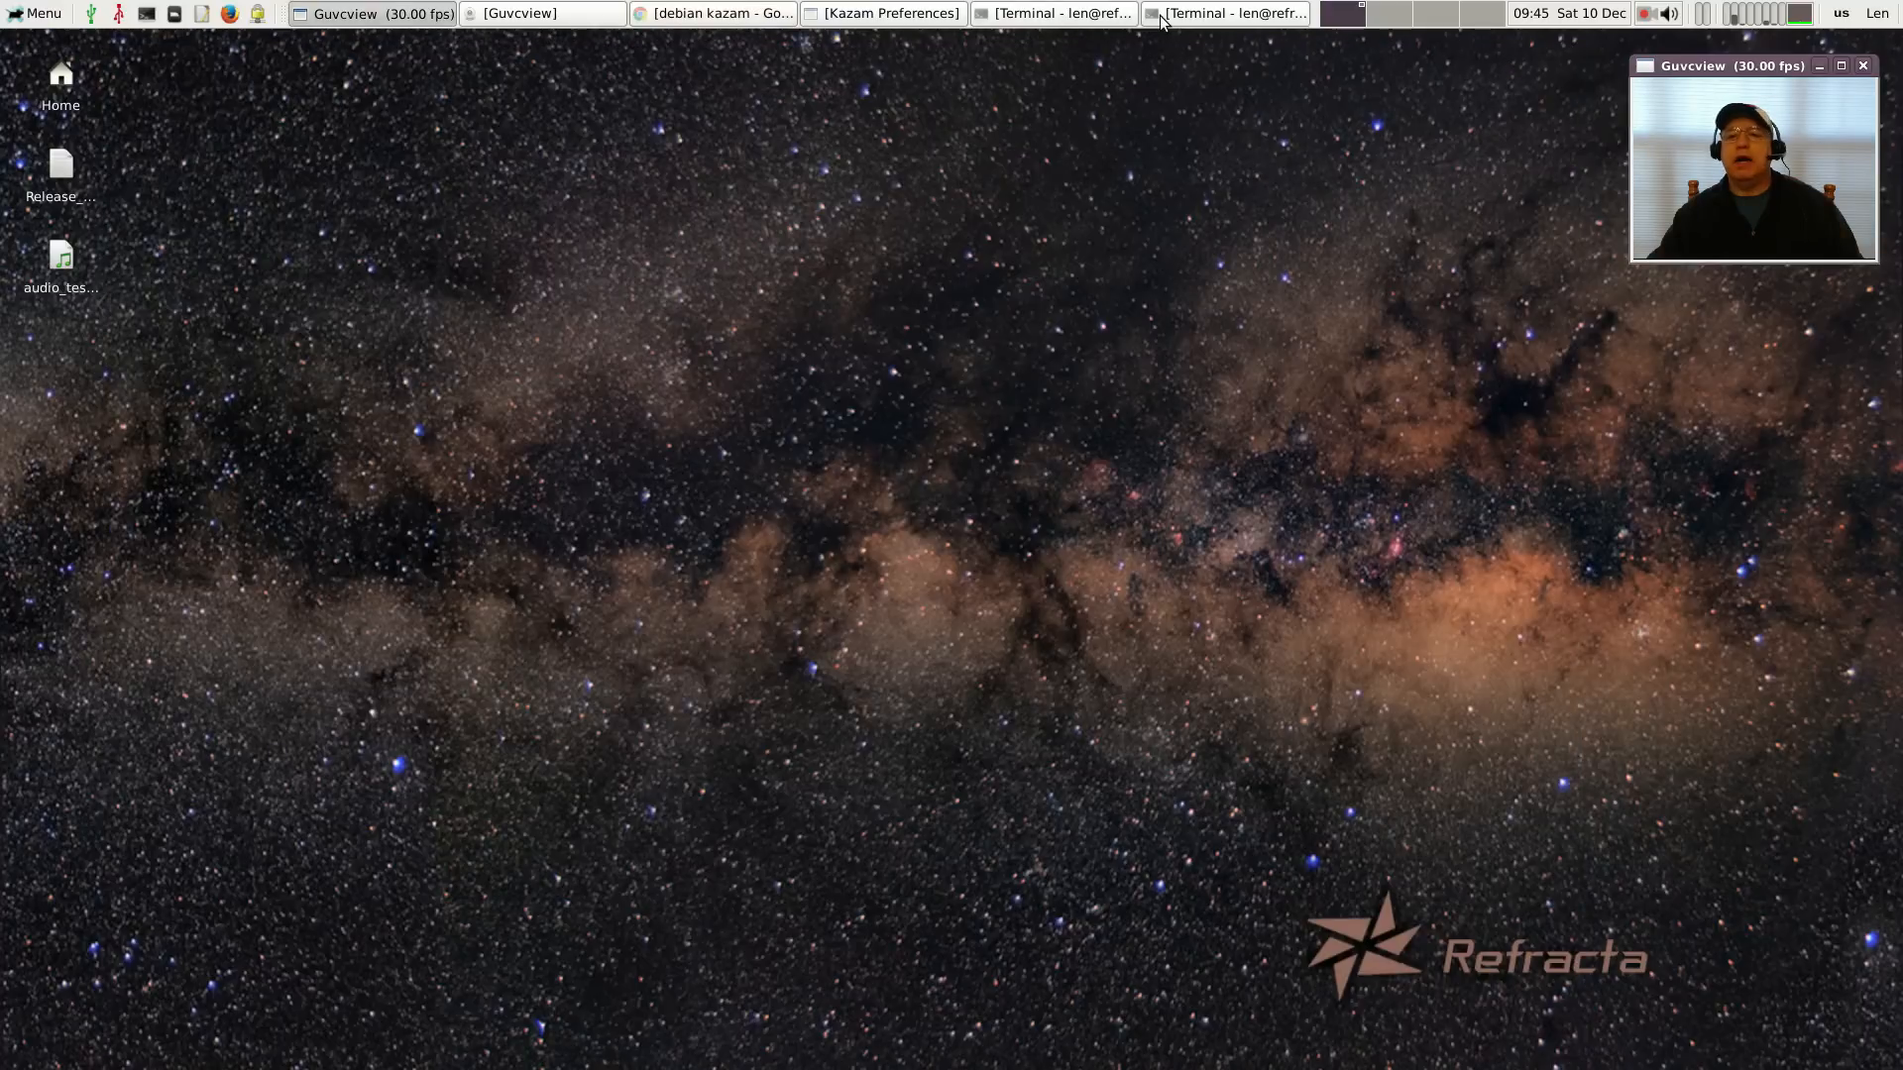
click(1200, 15)
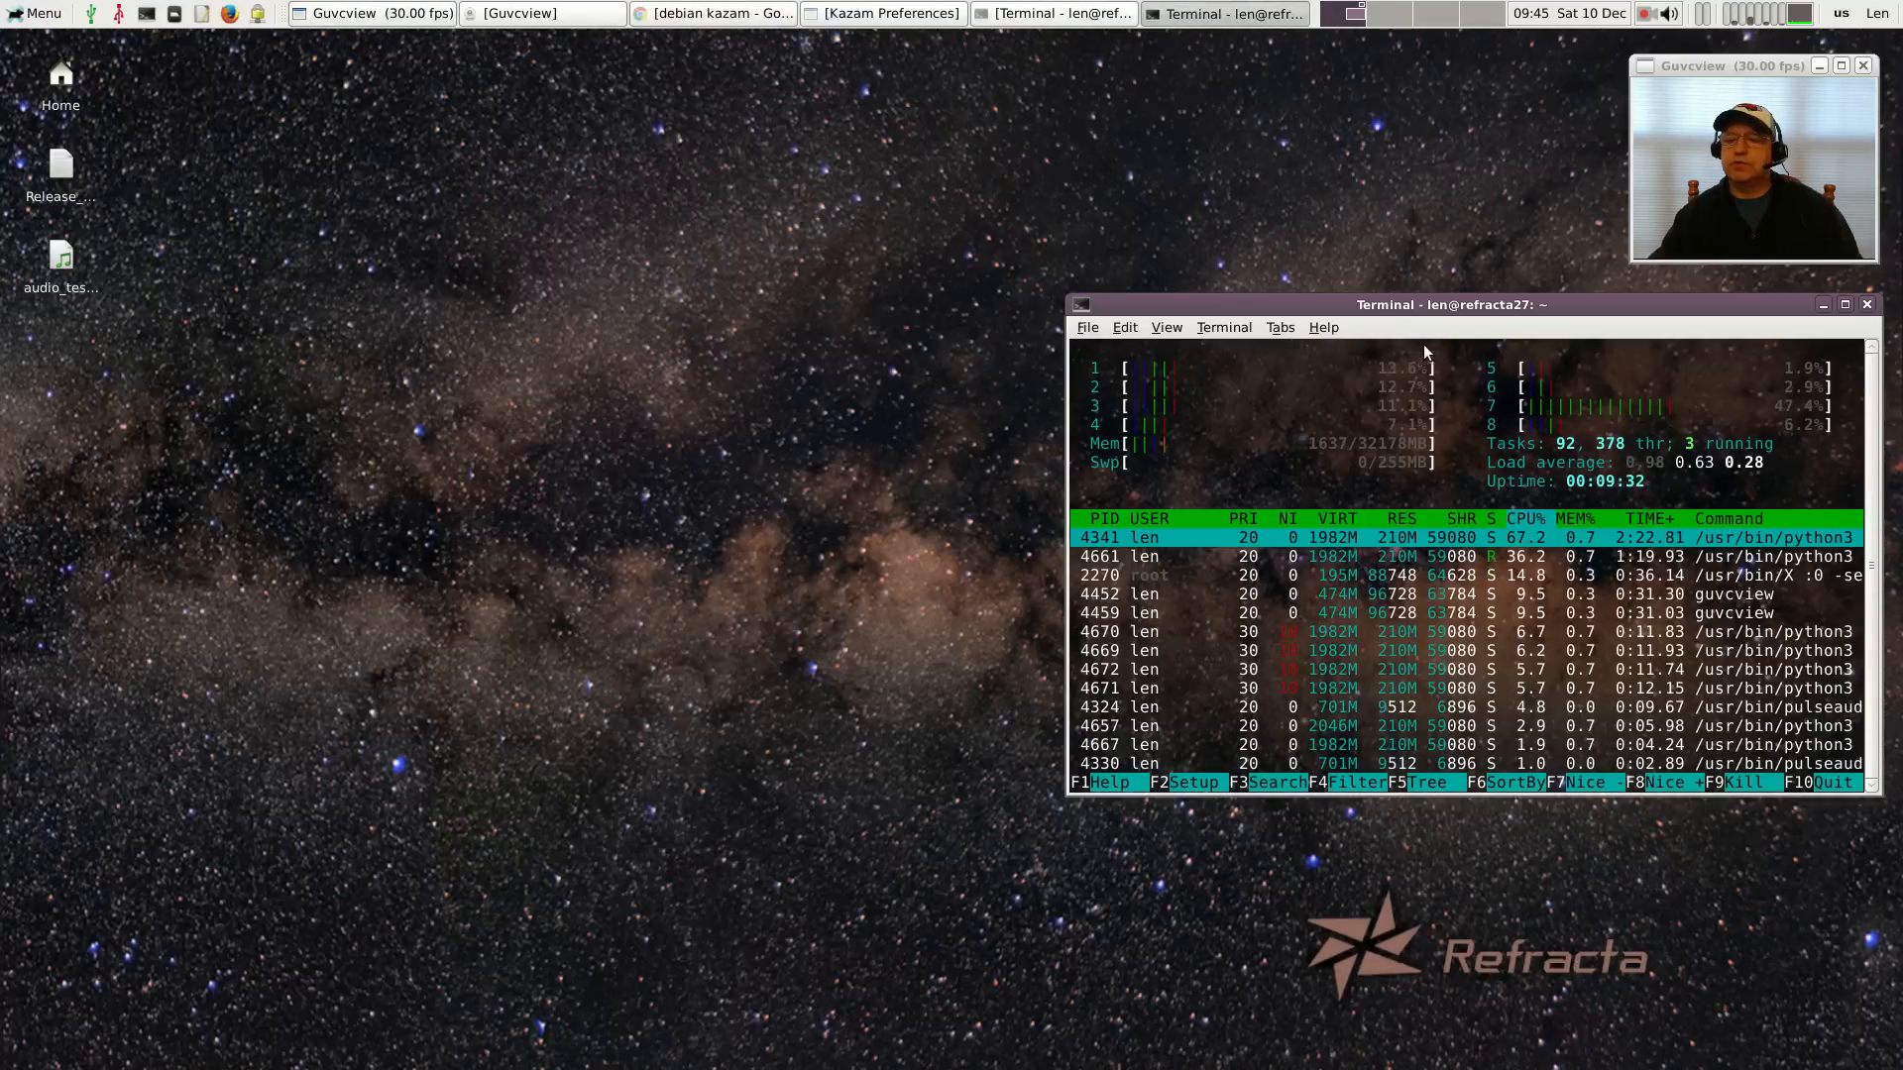
drag(1419, 309, 1067, 208)
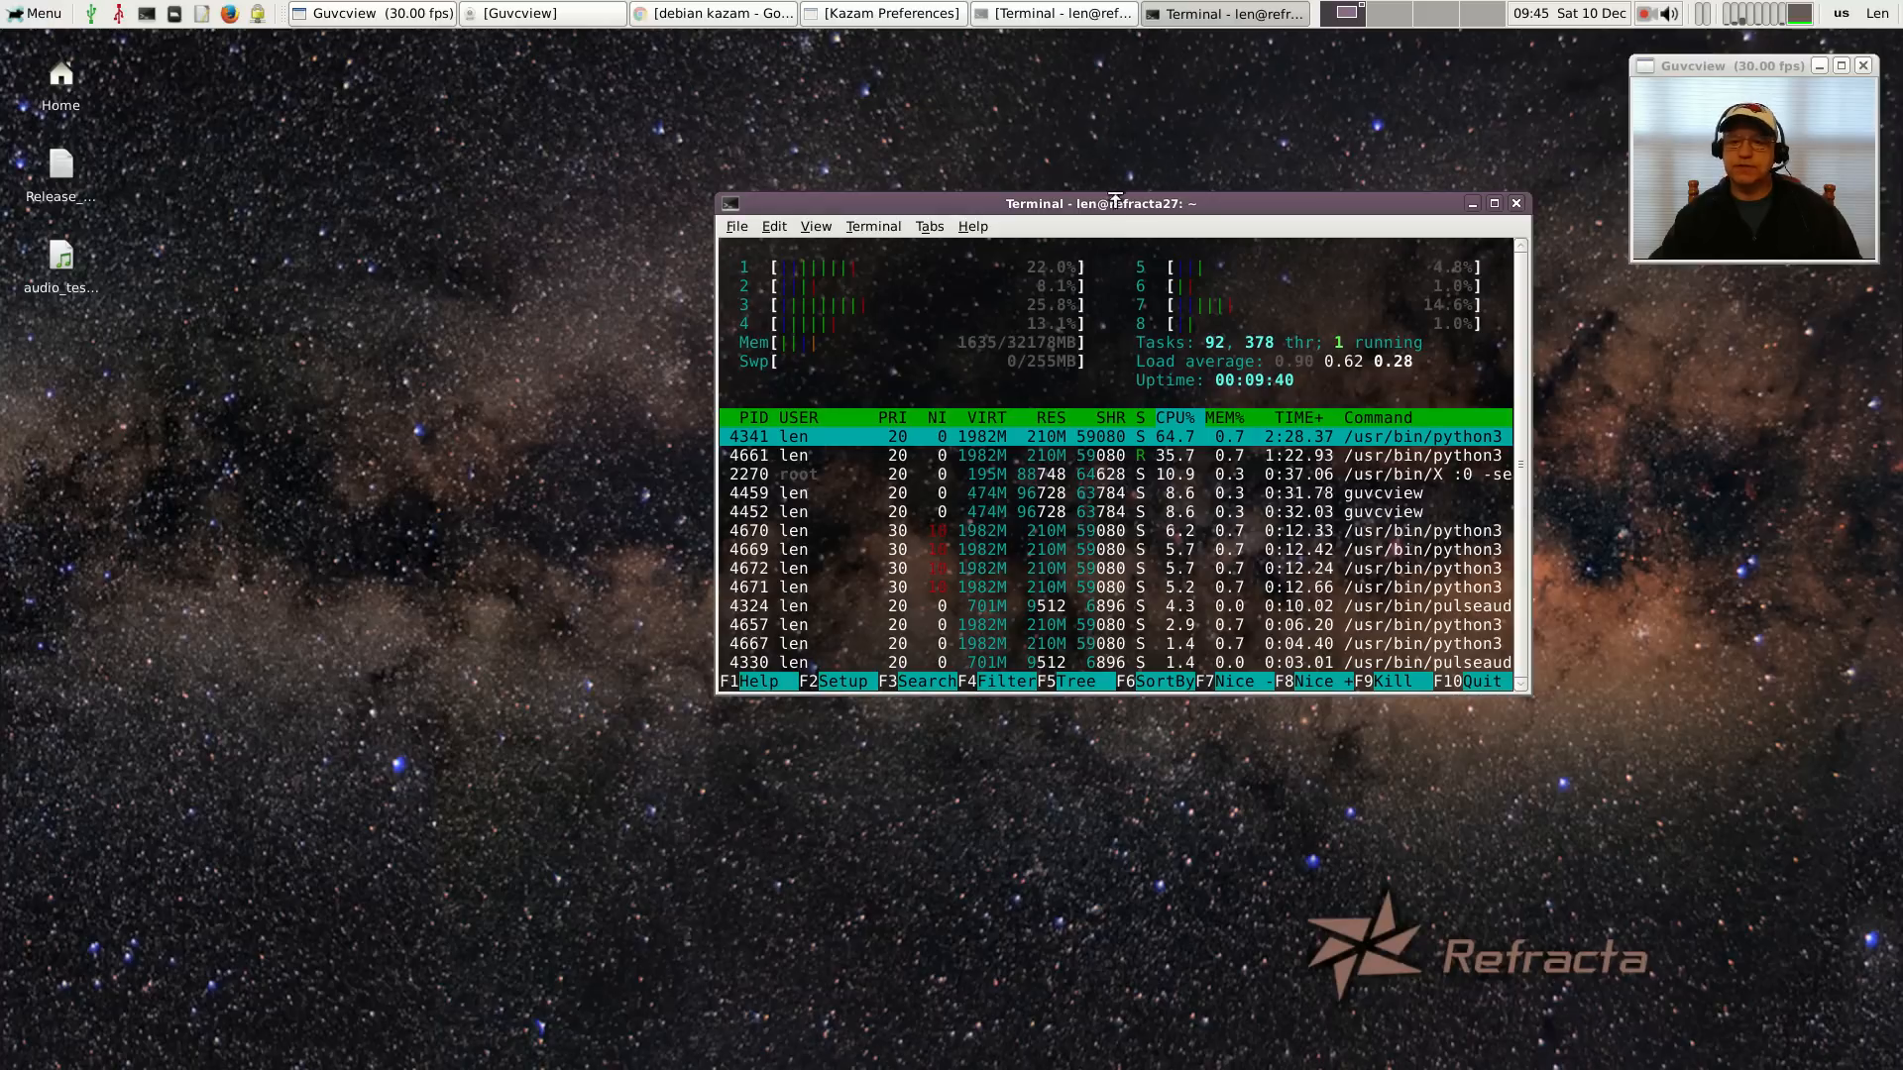
drag(1112, 208, 1447, 312)
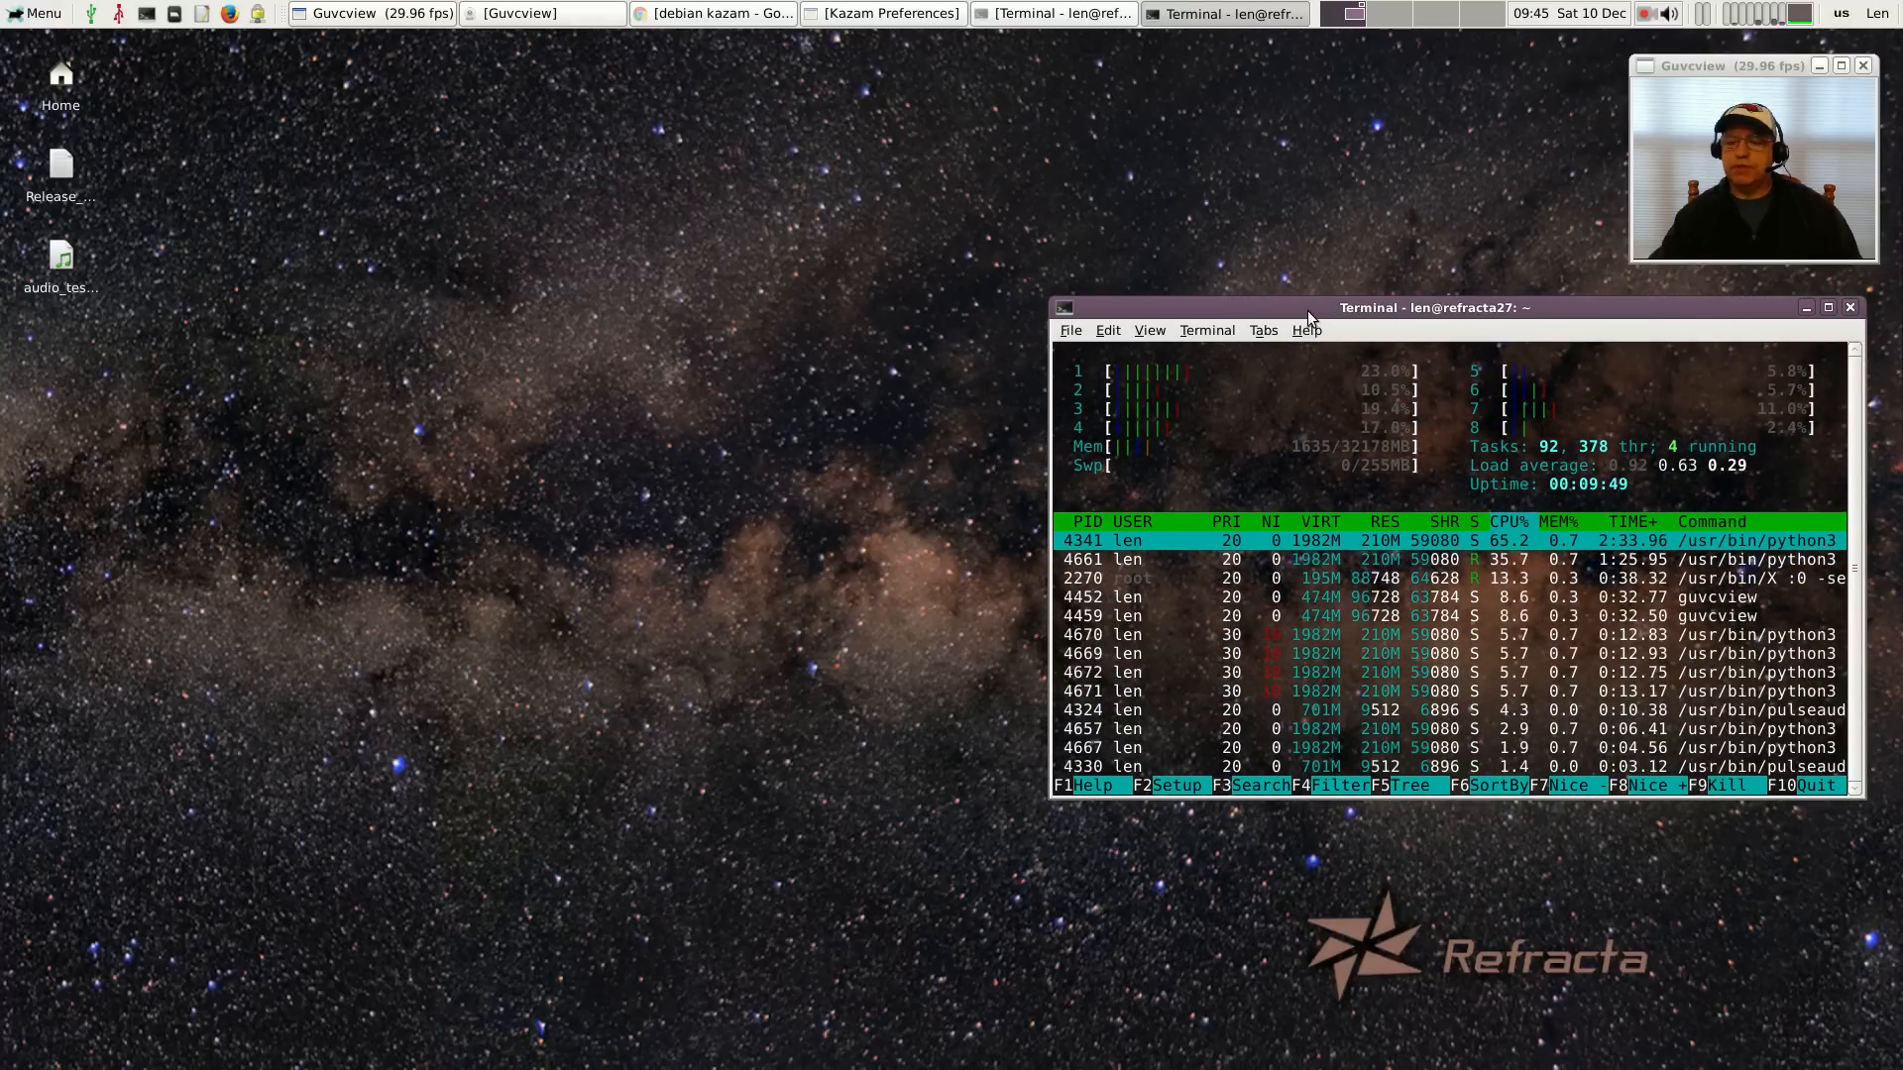
click(1055, 14)
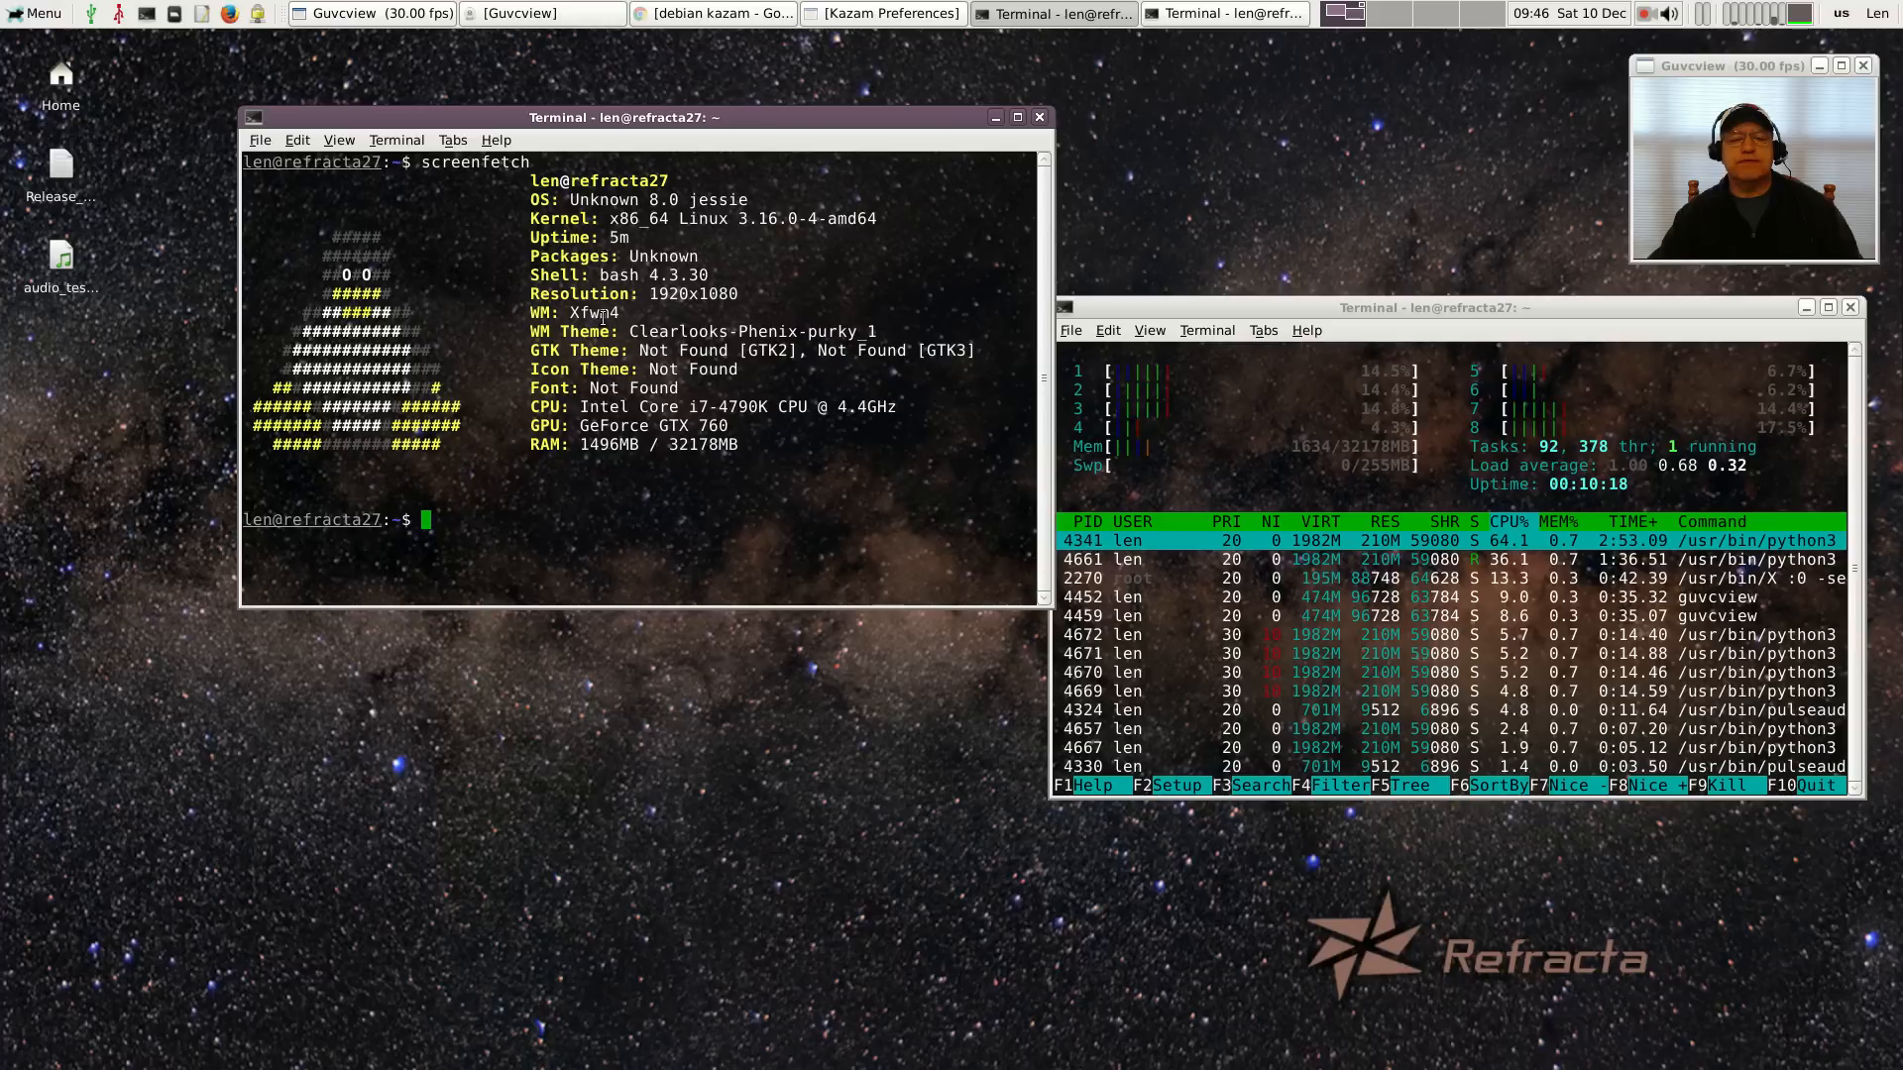
Bring up the Xfce application menu from the panel
click(43, 16)
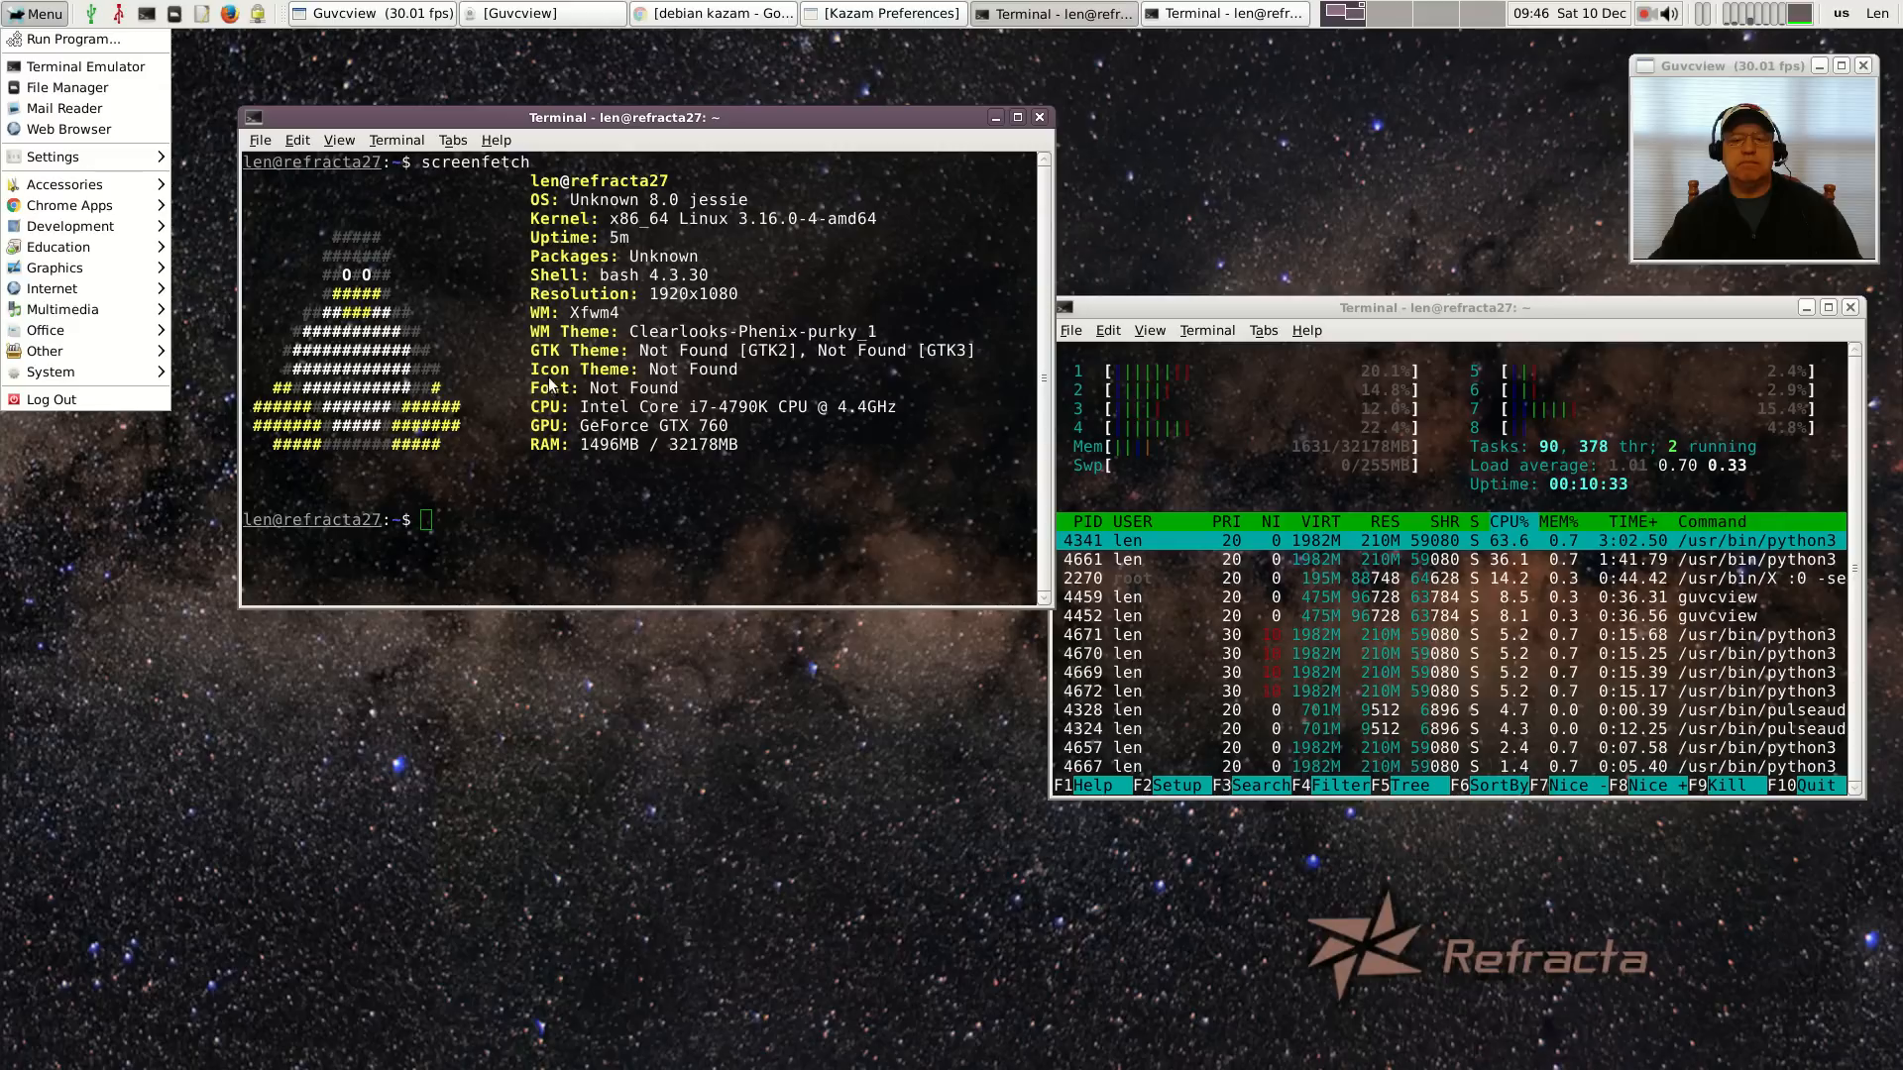
mouse_move(60, 157)
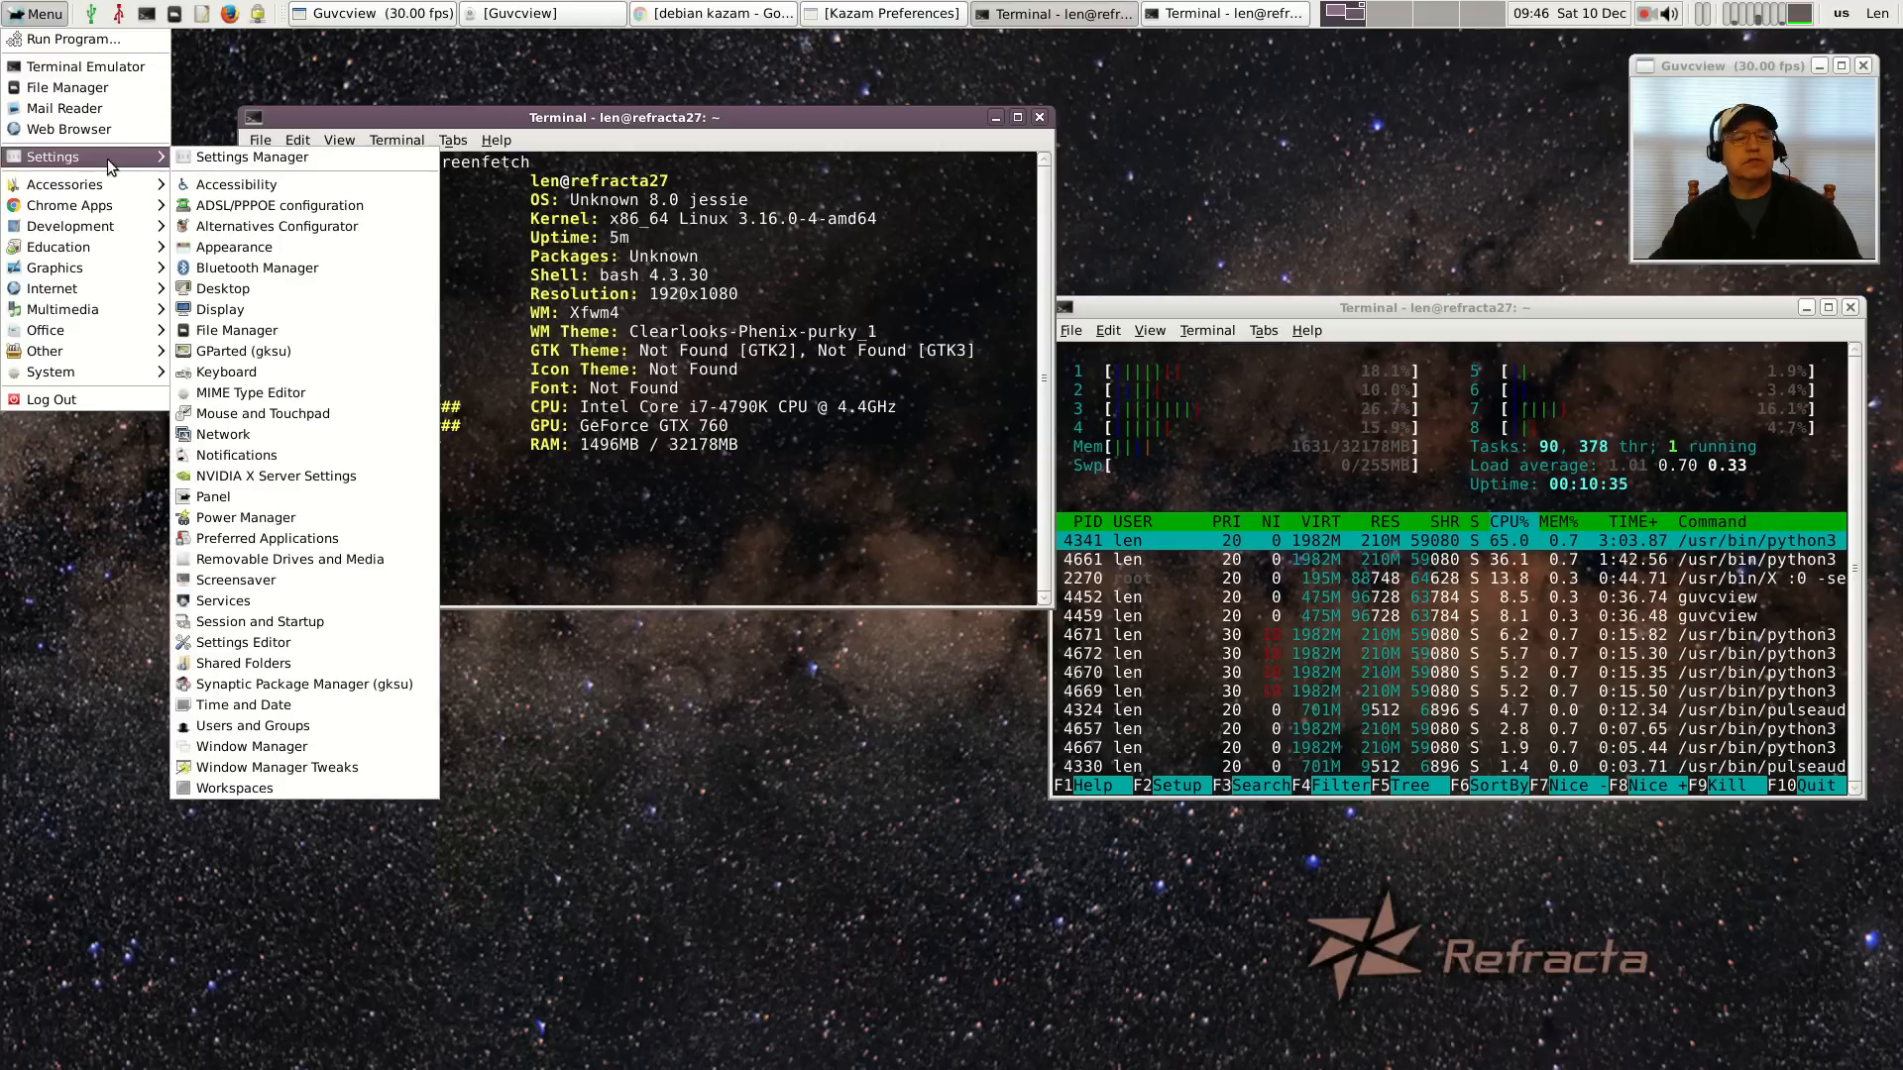
In Appearance settings, review the Icons, Fonts and Settings tabs (nuoveXT.2.2 icons, Sans 10 font)
click(209, 159)
click(737, 412)
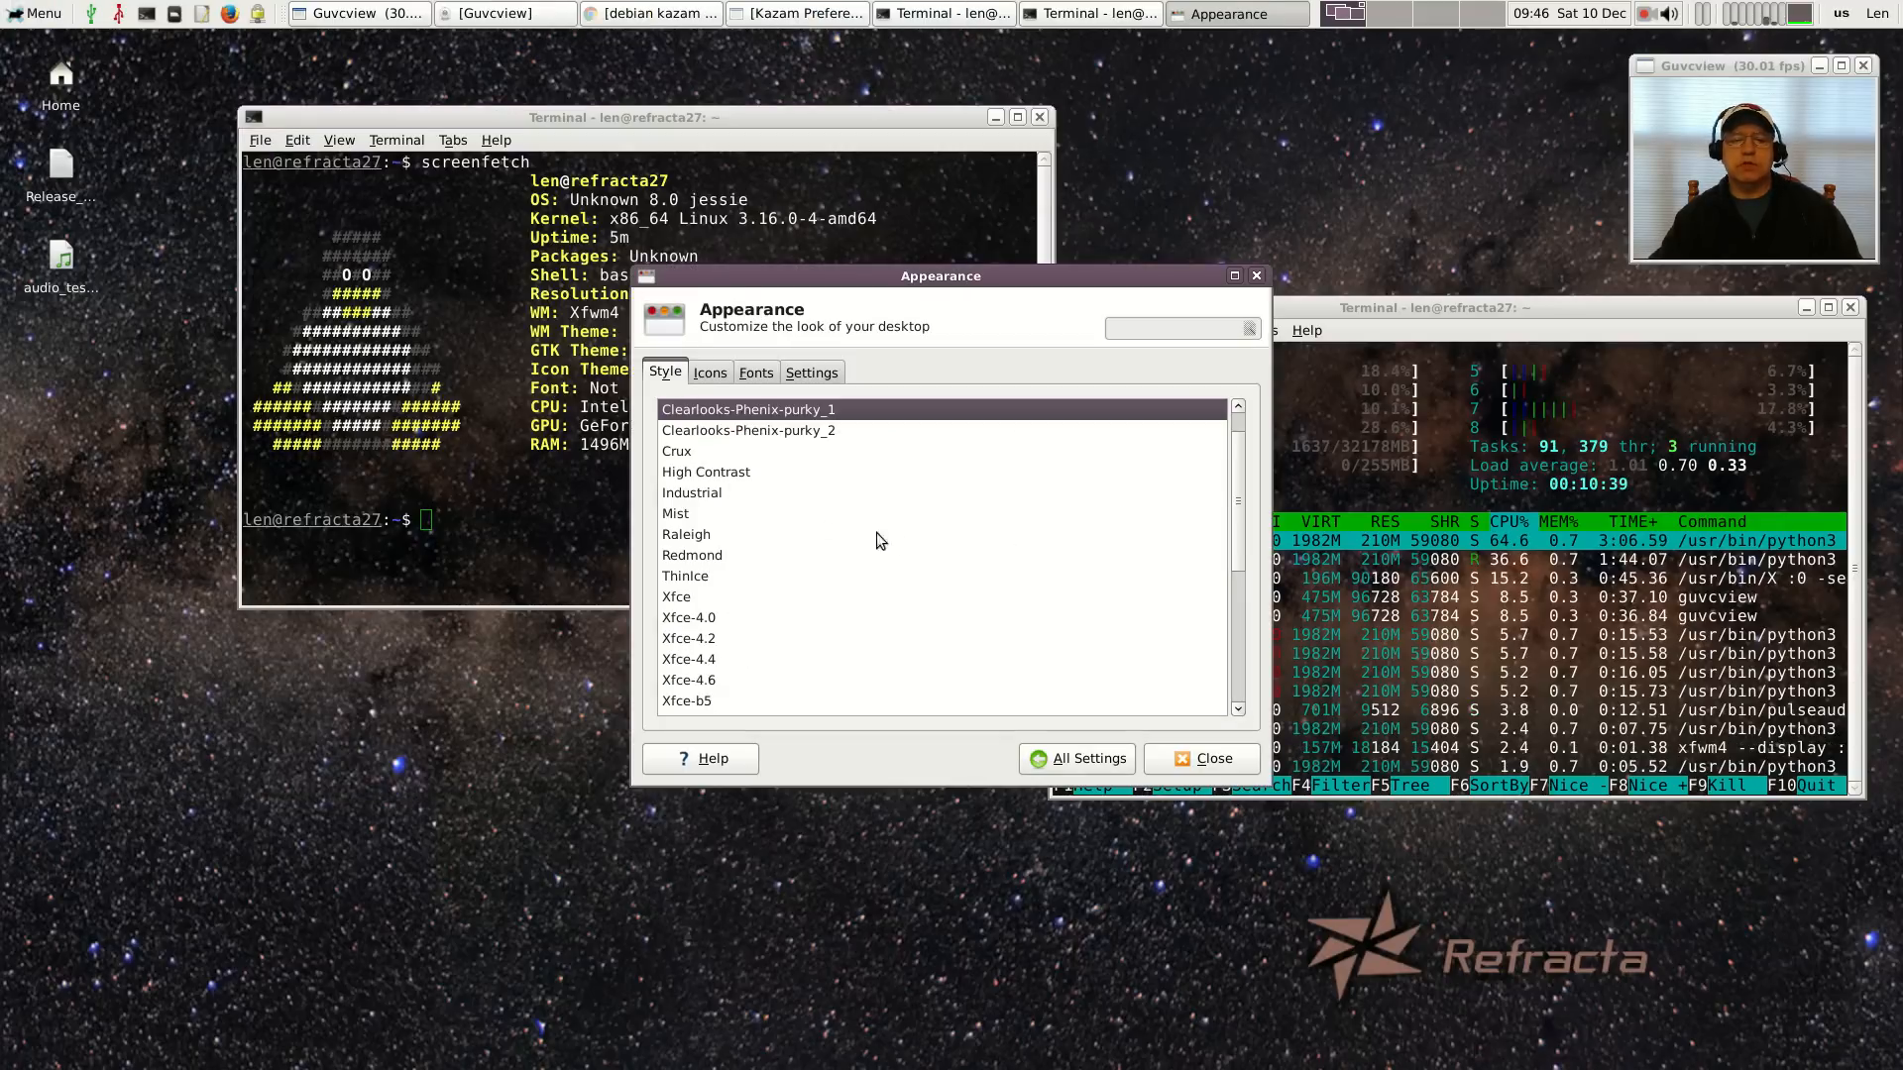
click(708, 376)
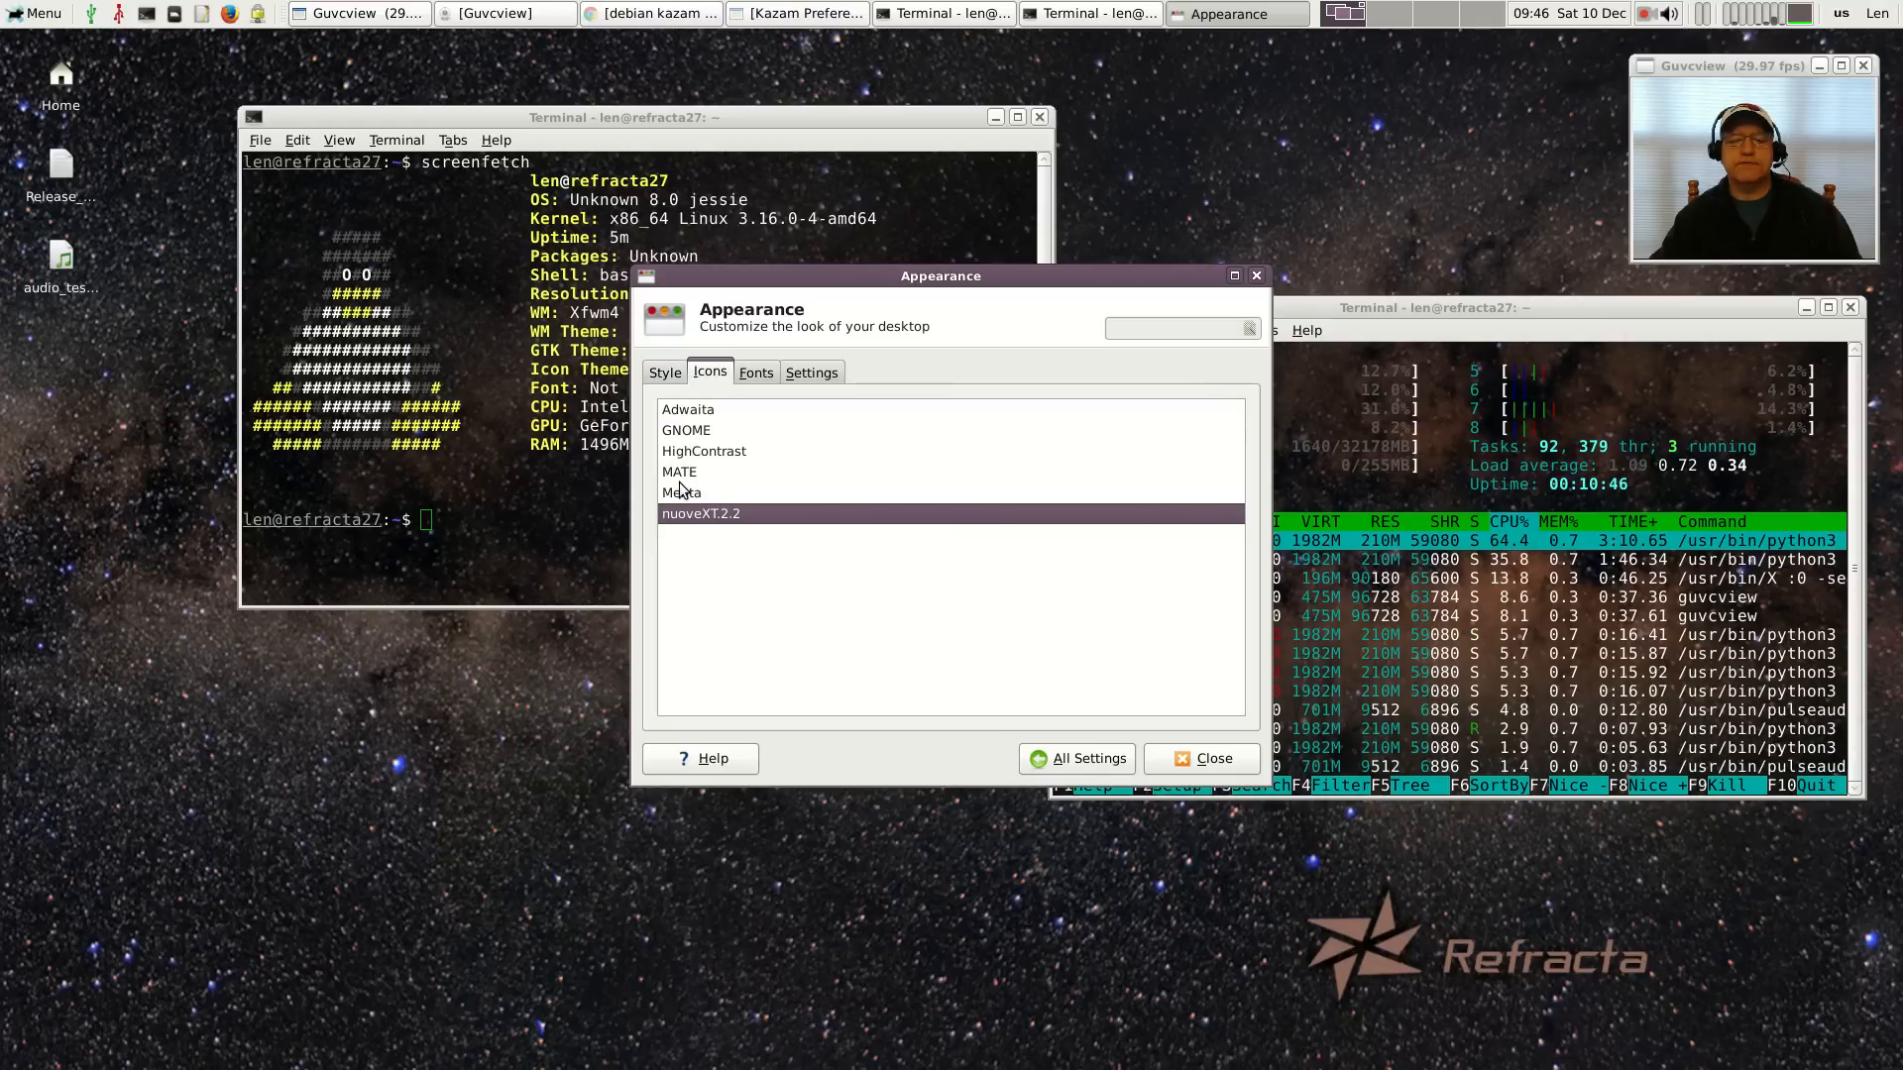
click(753, 374)
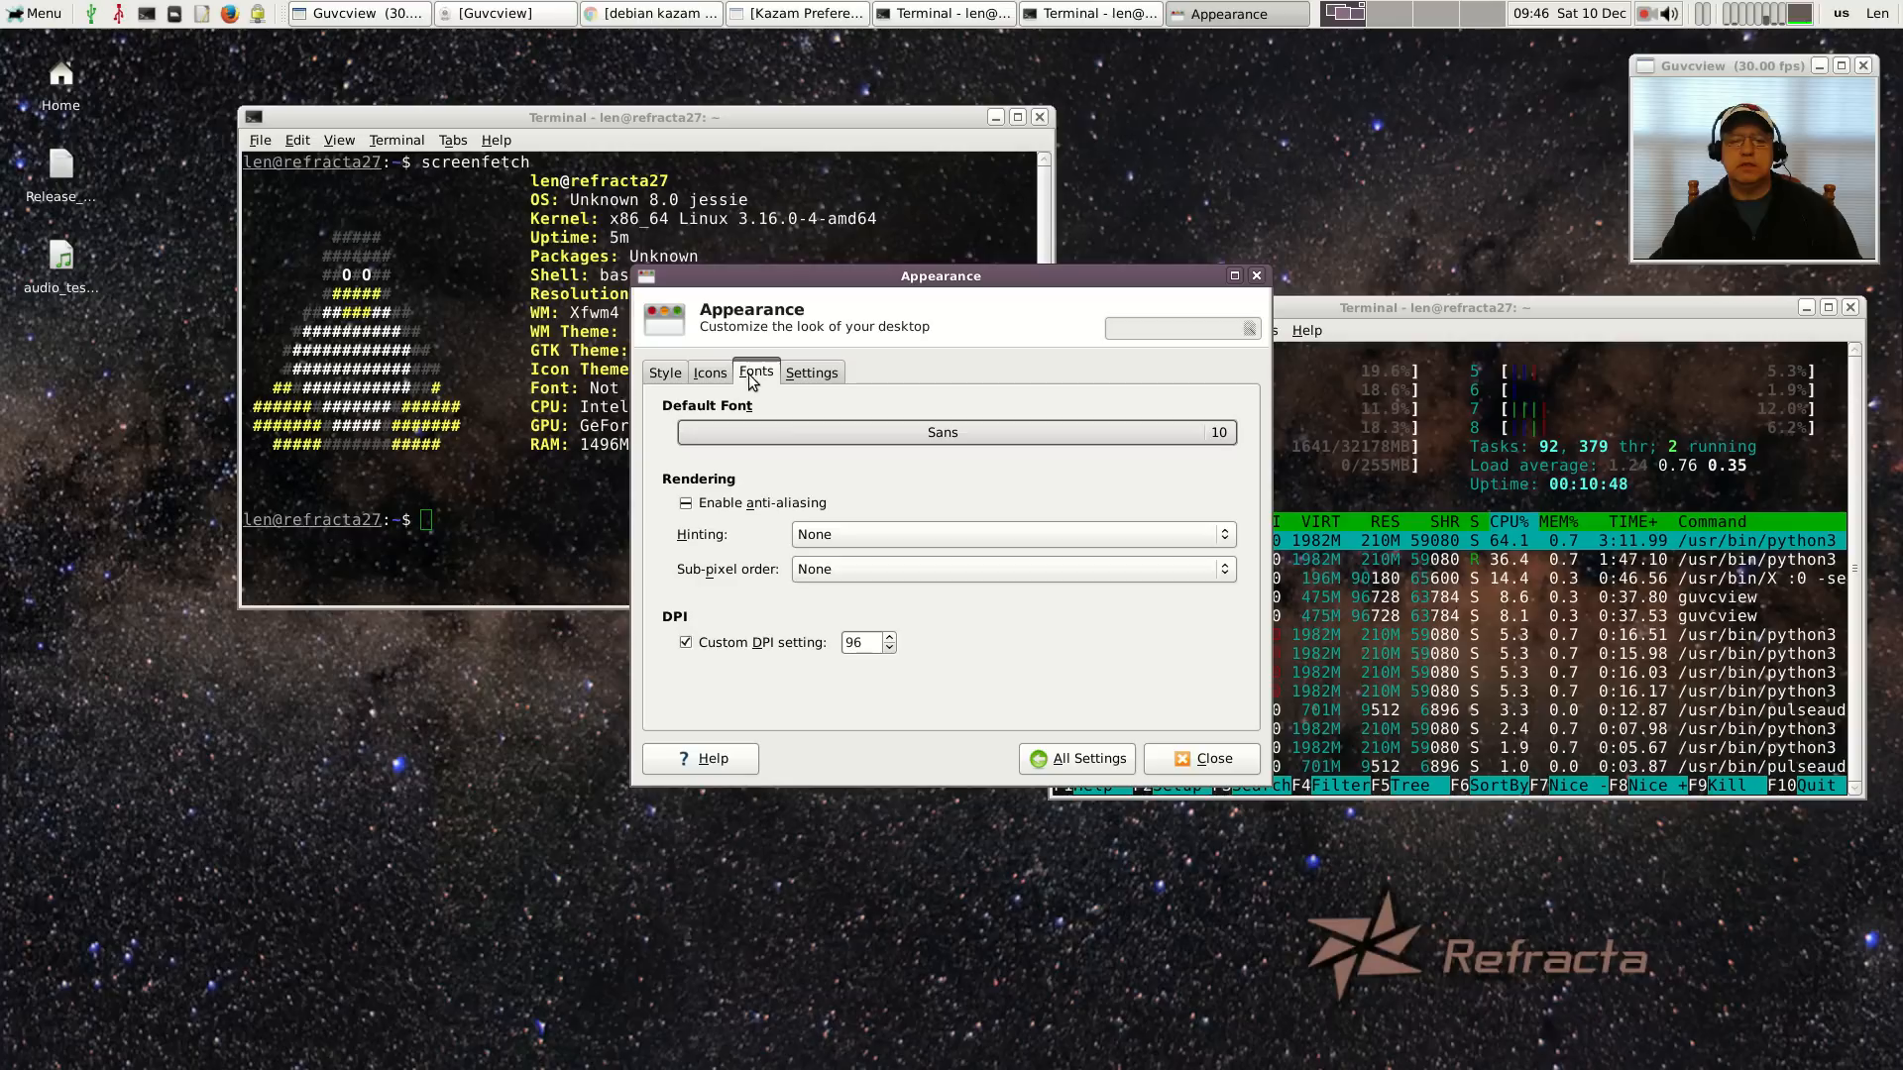
click(816, 376)
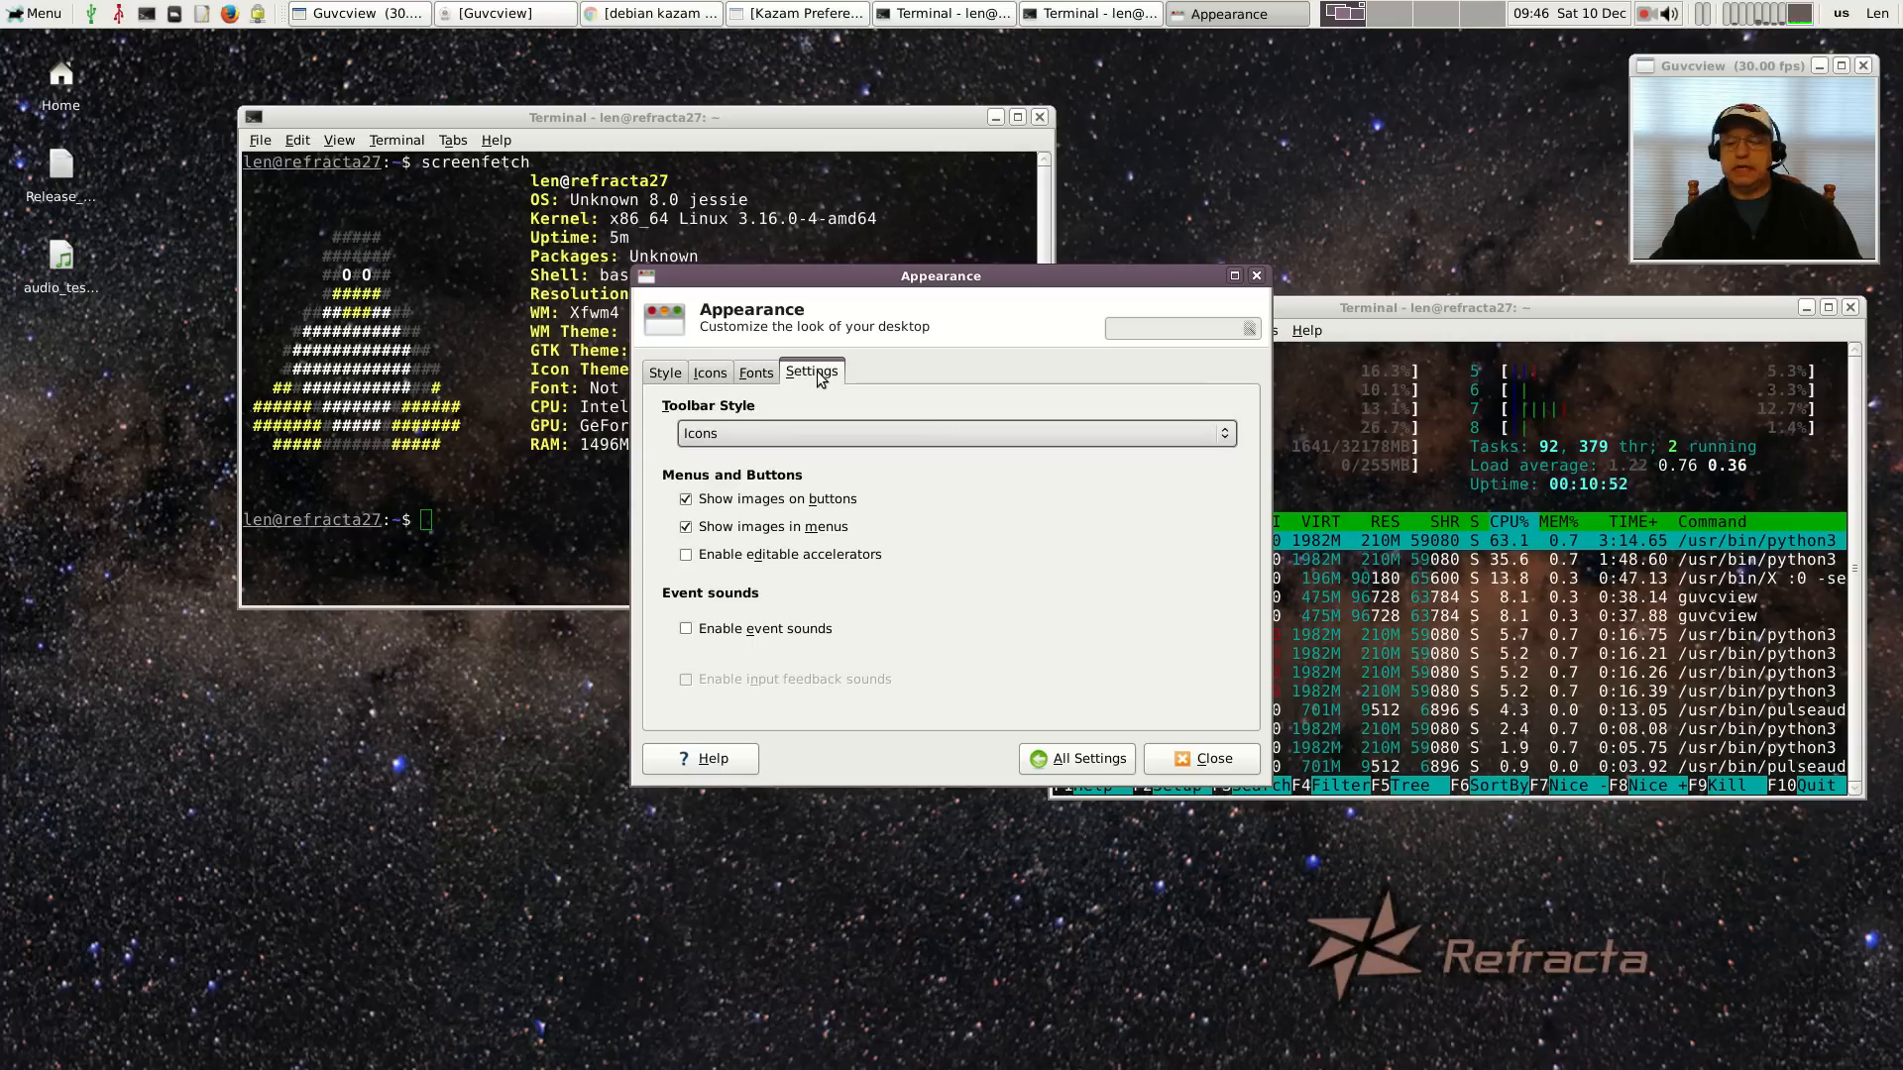
Return to All Settings and enlarge the Settings Manager window so every category shows
click(1083, 763)
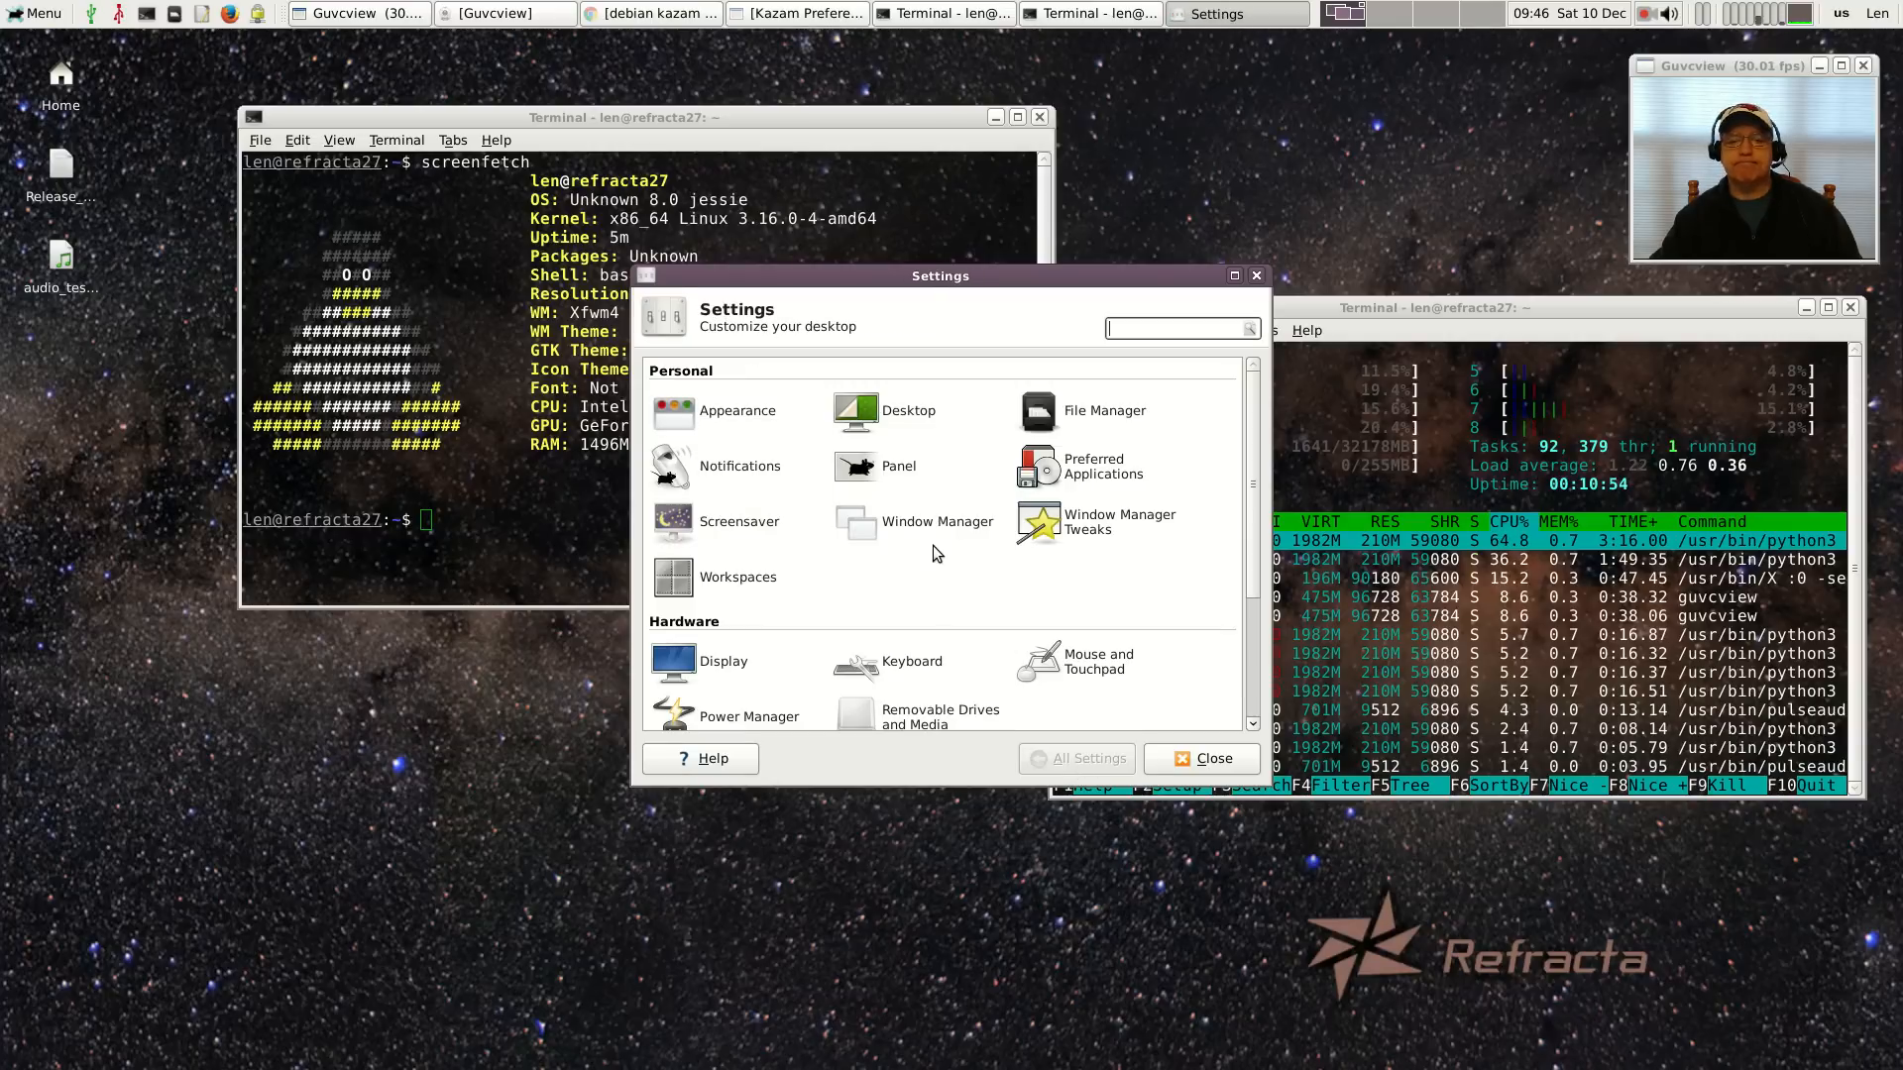
drag(897, 284, 1004, 410)
drag(740, 391, 440, 216)
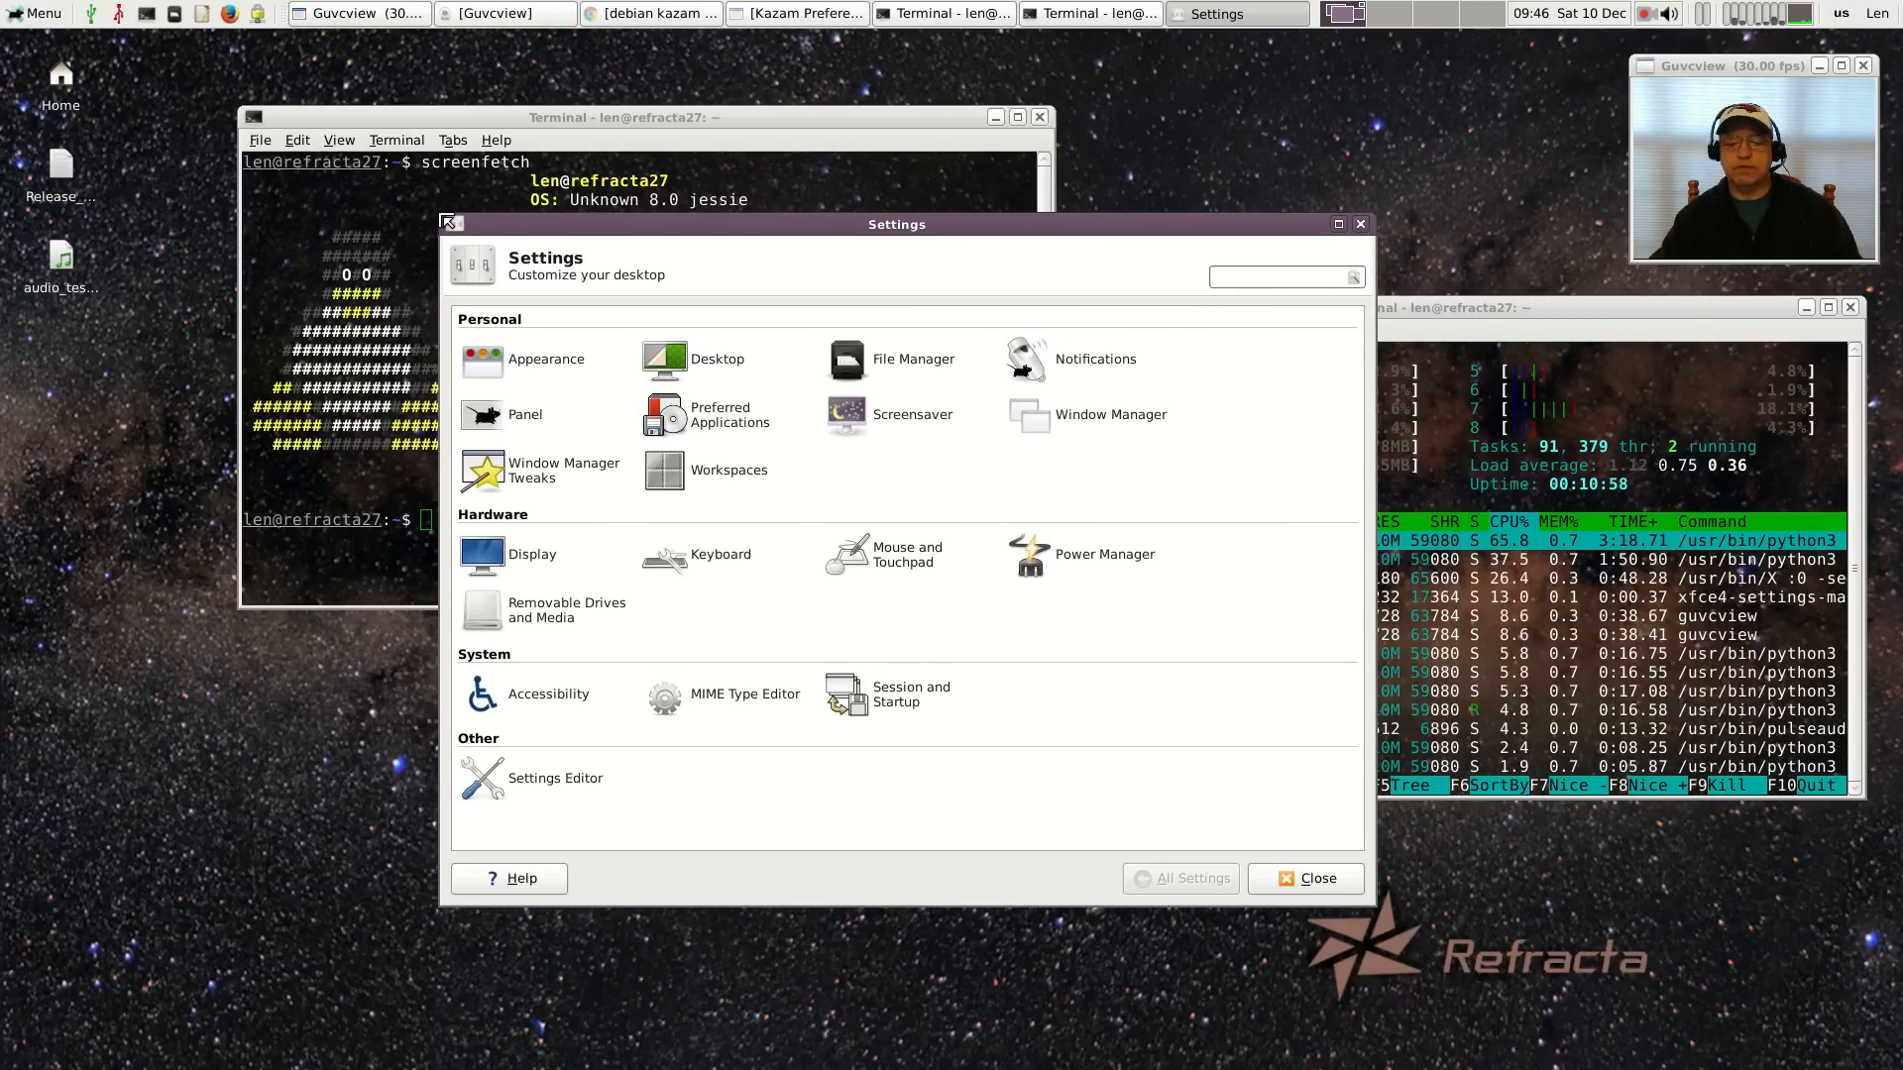
click(38, 18)
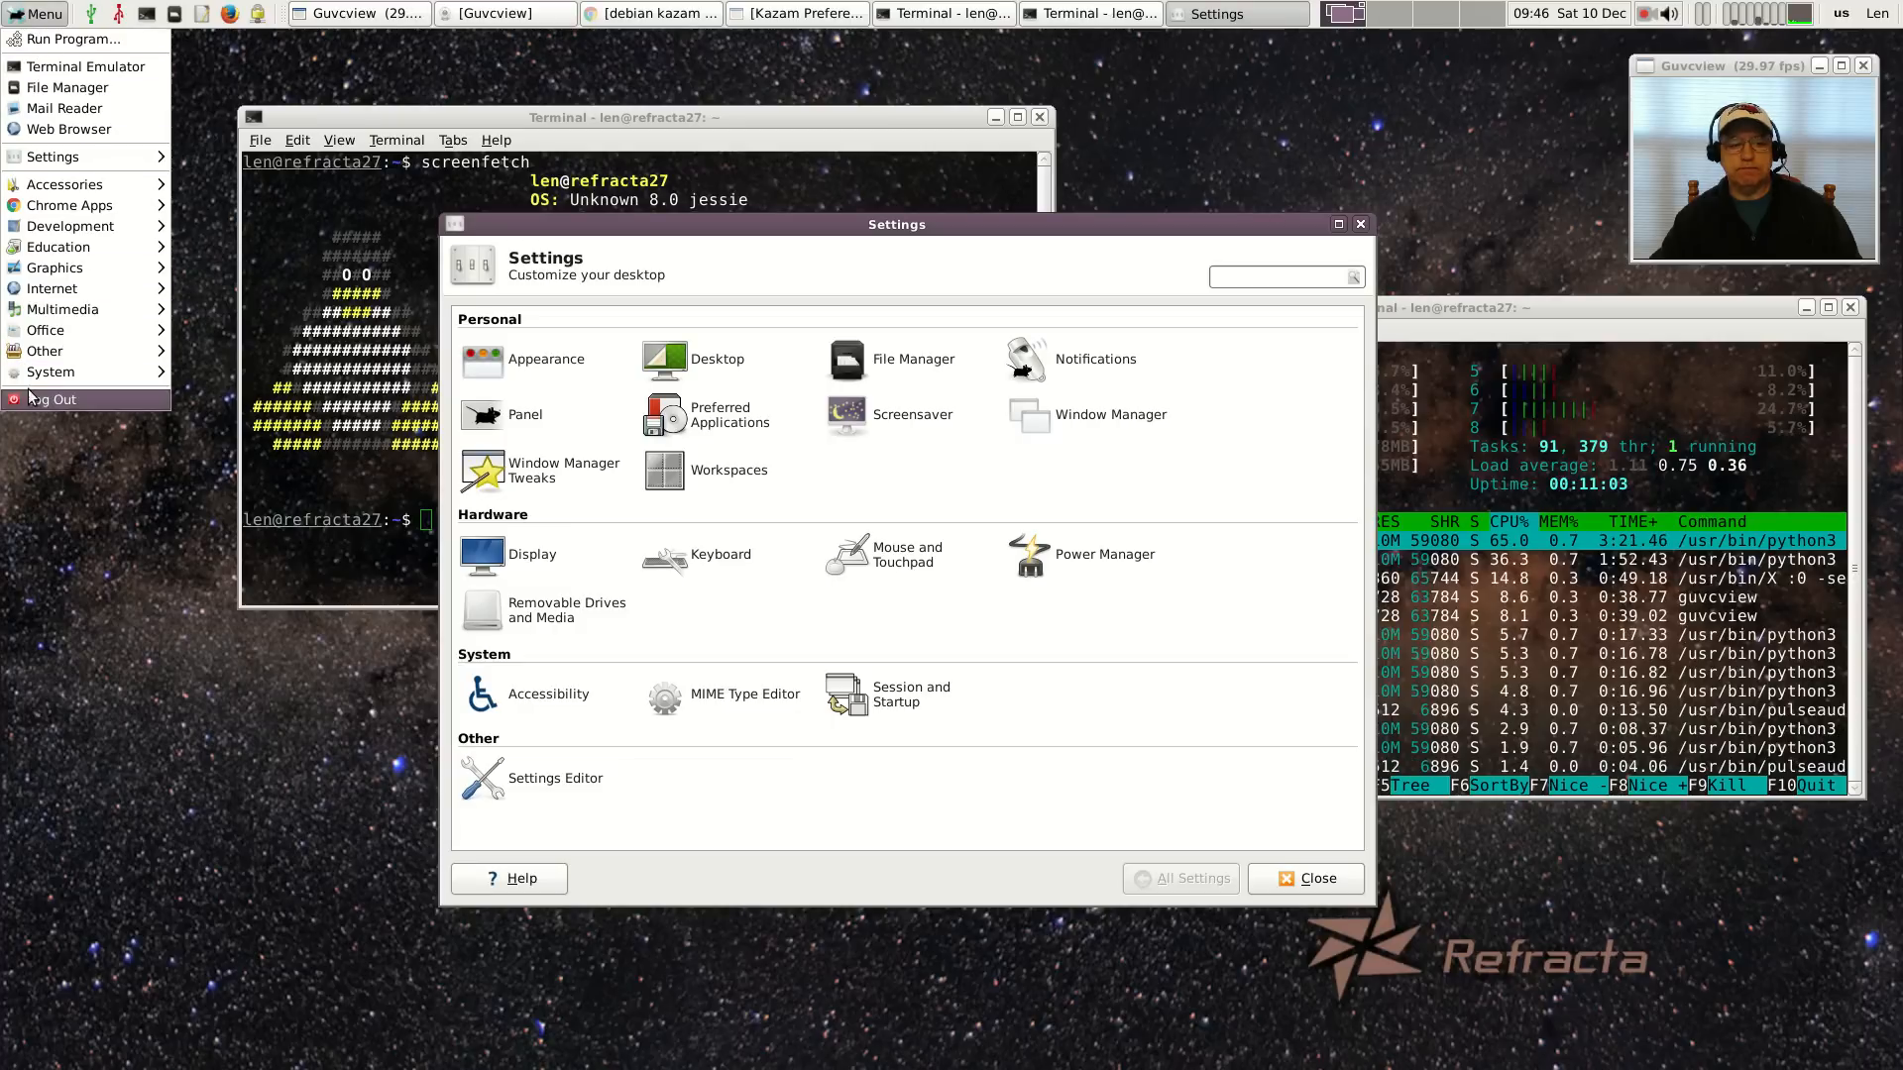
click(43, 440)
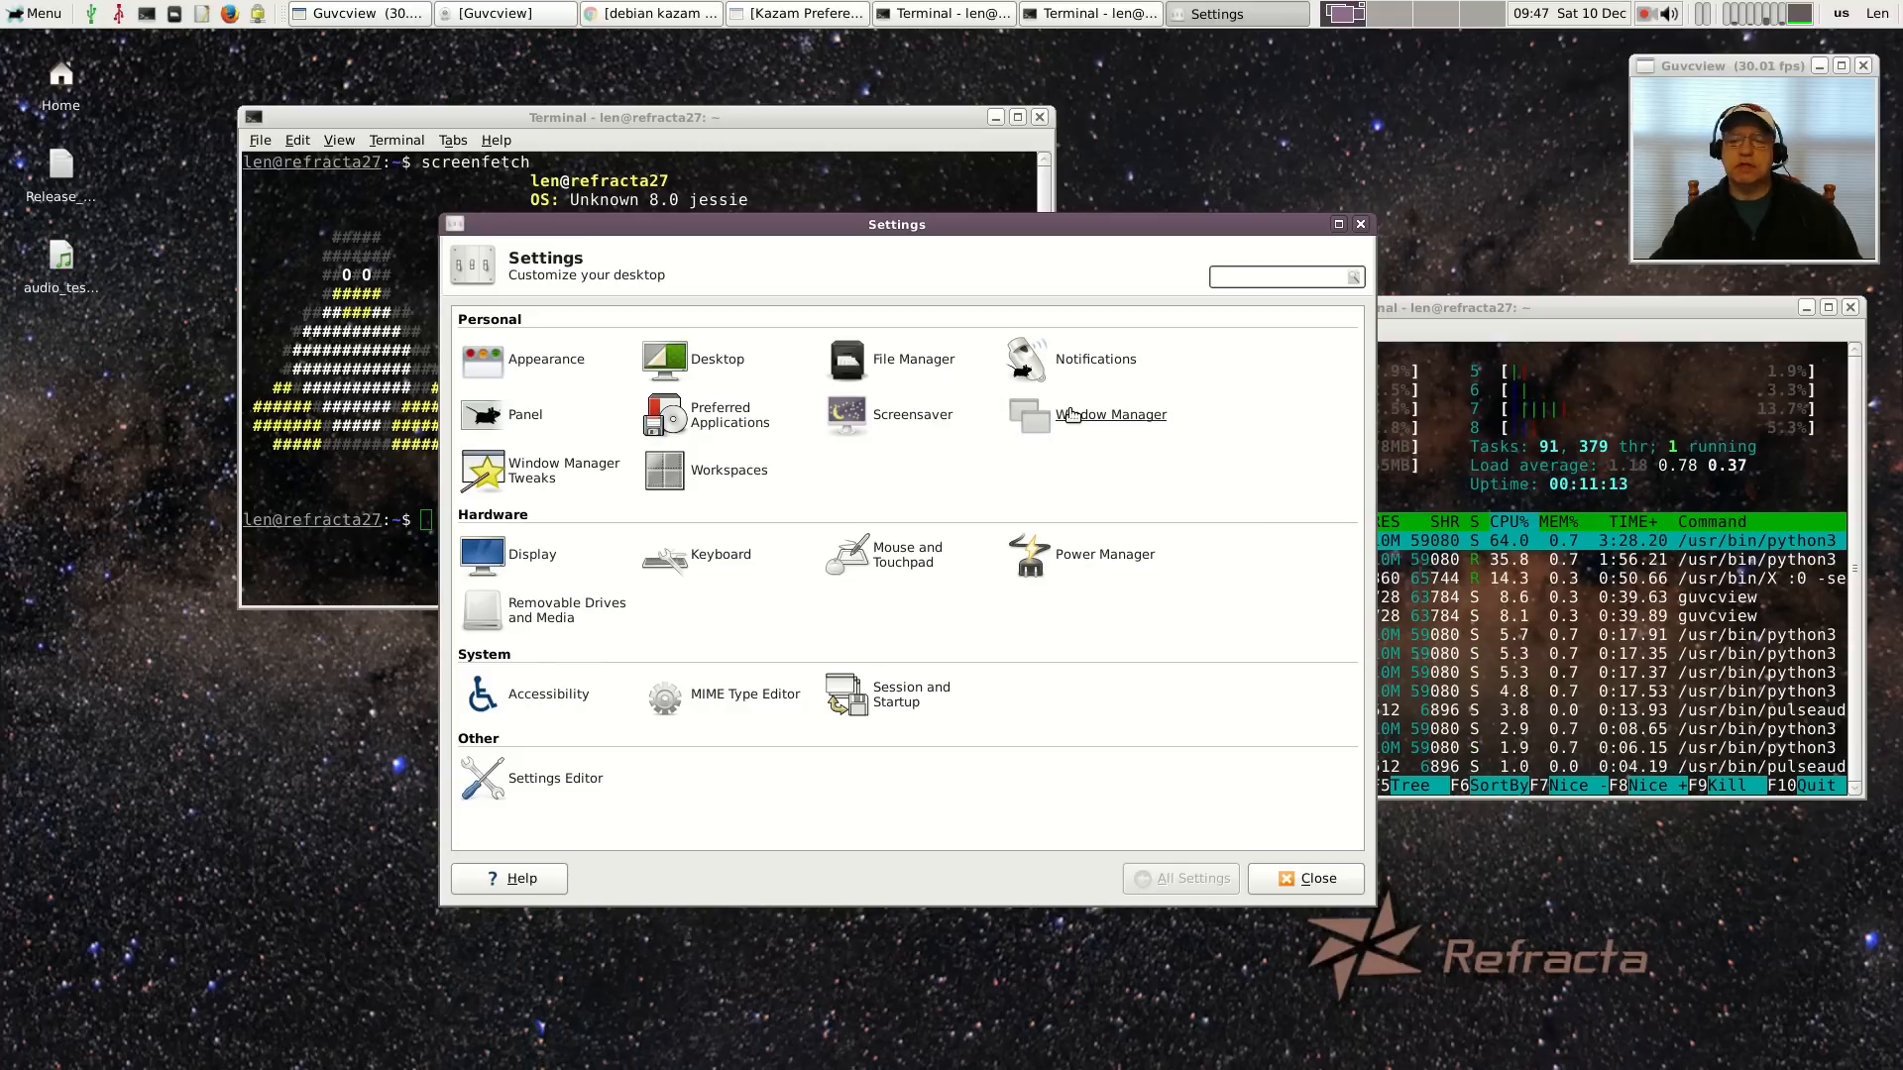
click(1068, 415)
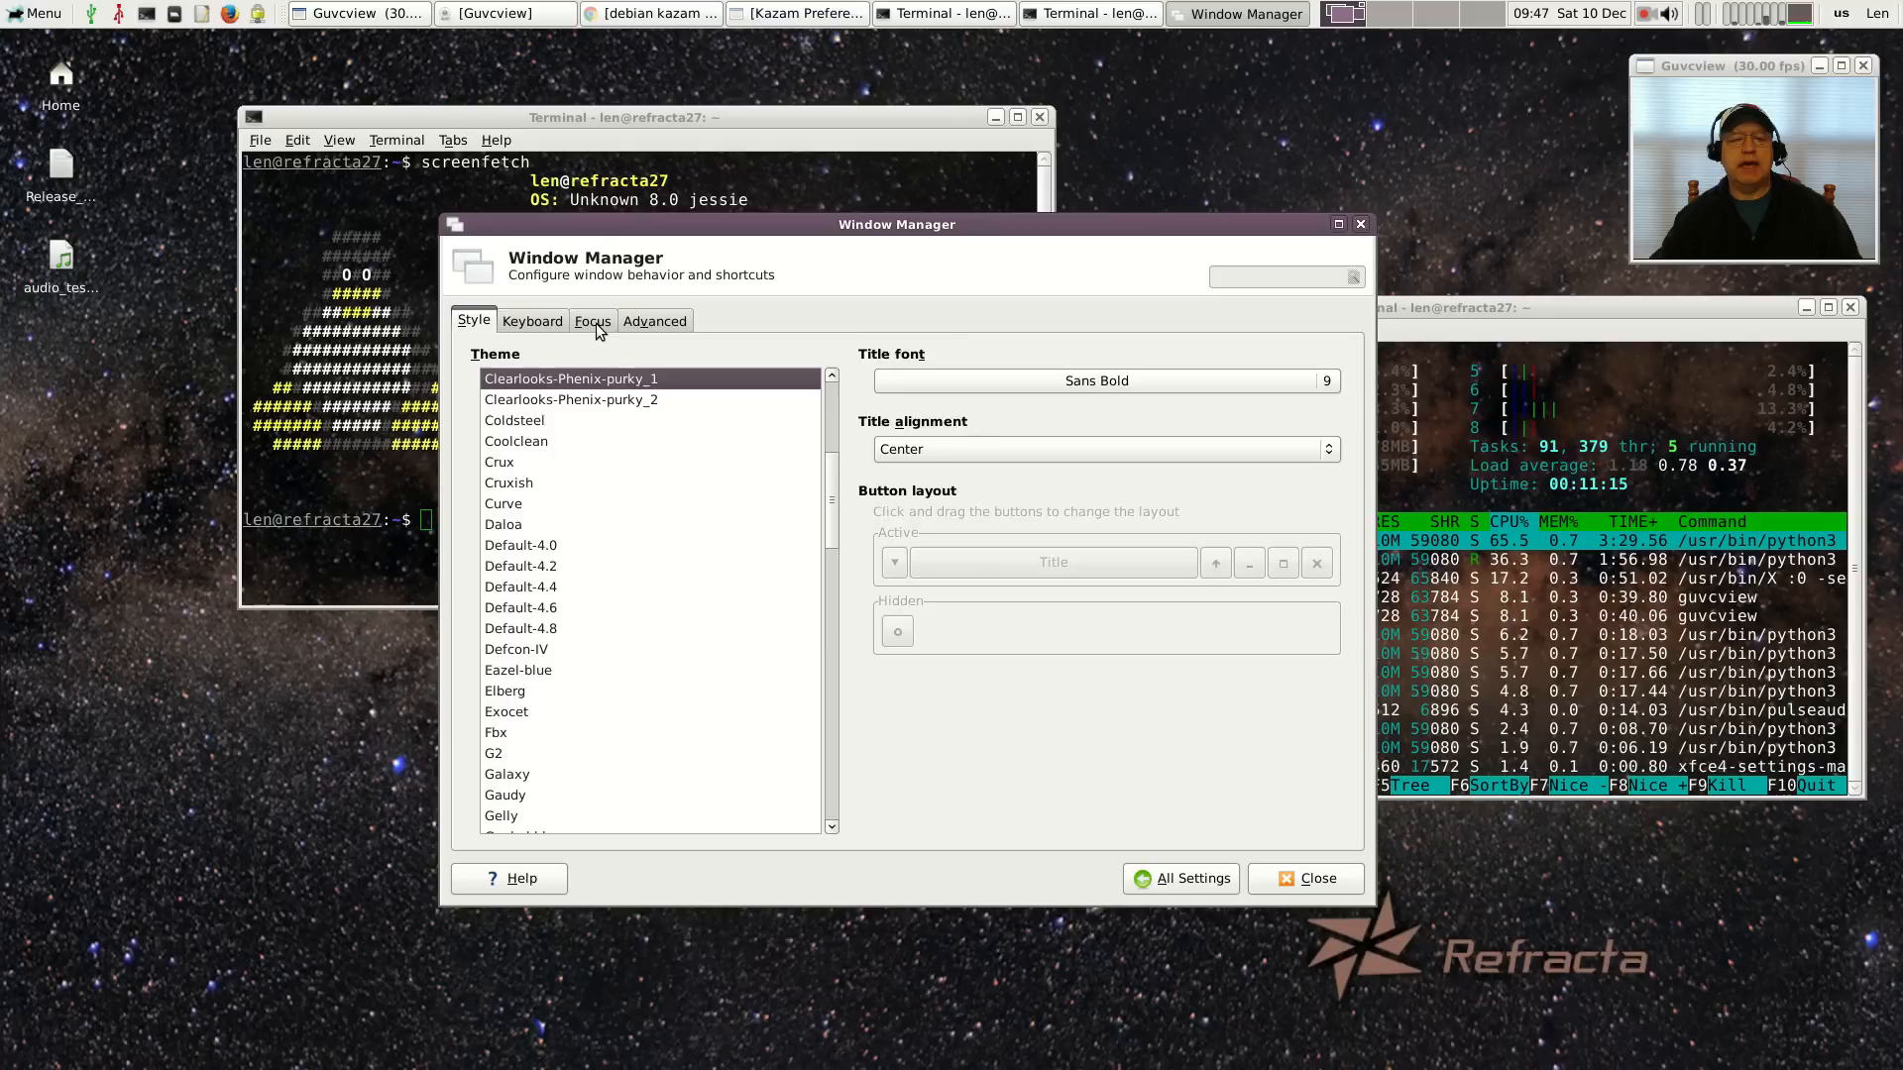
click(593, 321)
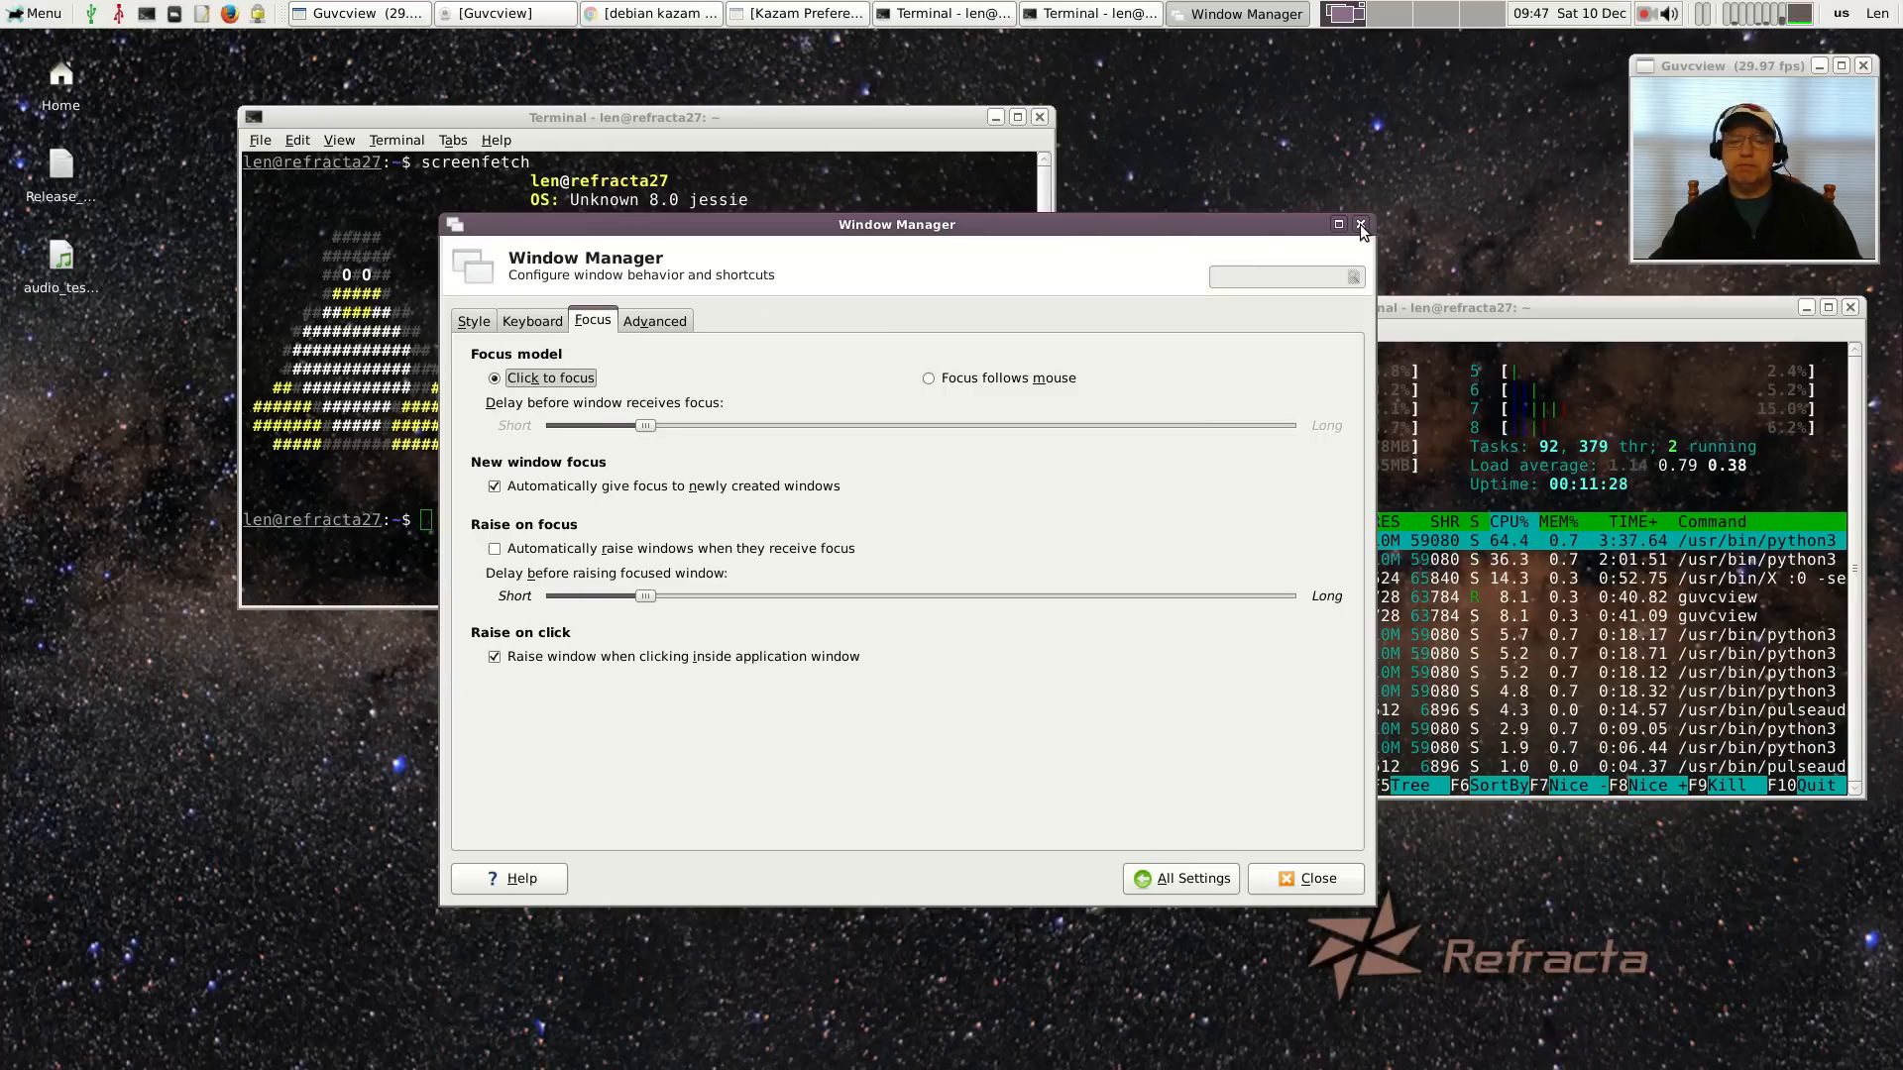
click(1186, 875)
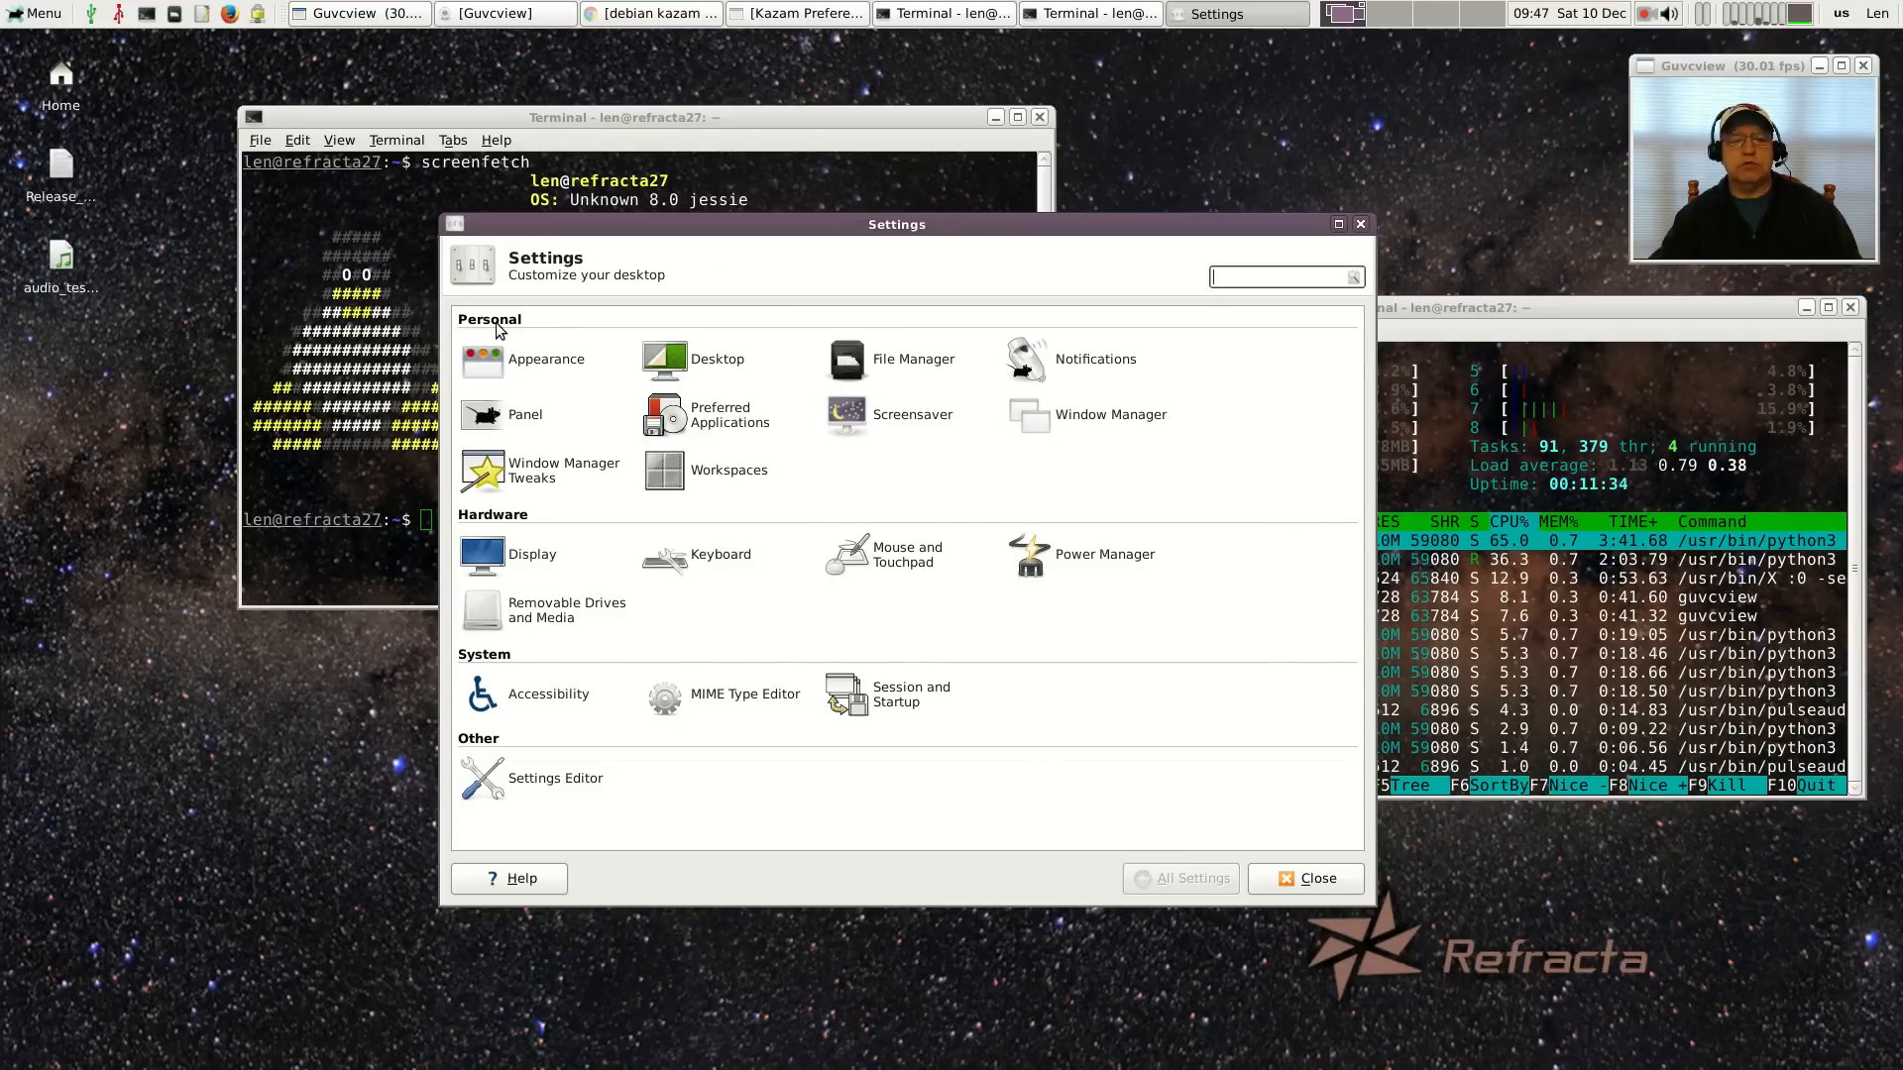
Close the Settings Manager and spread the screenfetch and htop terminals further apart
click(1358, 224)
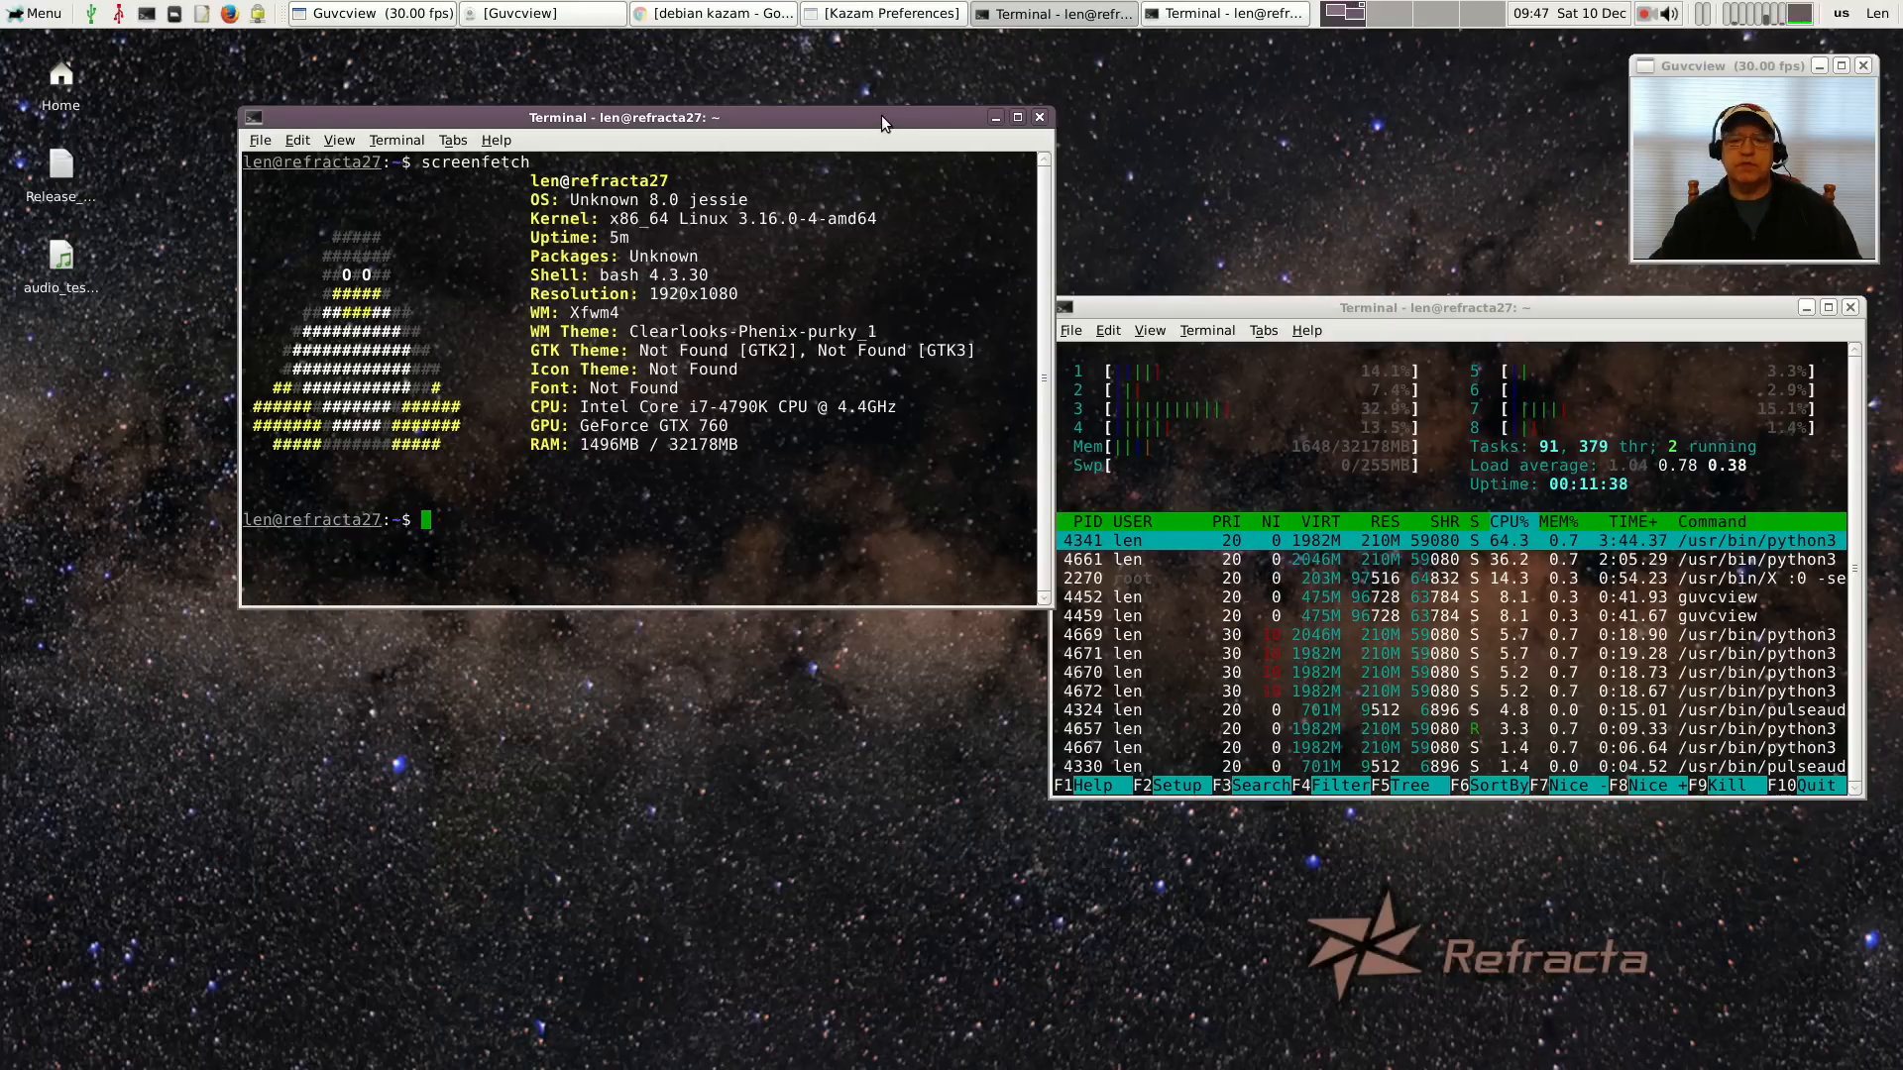
mouse_move(881, 114)
mouse_down()
mouse_move(798, 92)
mouse_move(831, 97)
mouse_up()
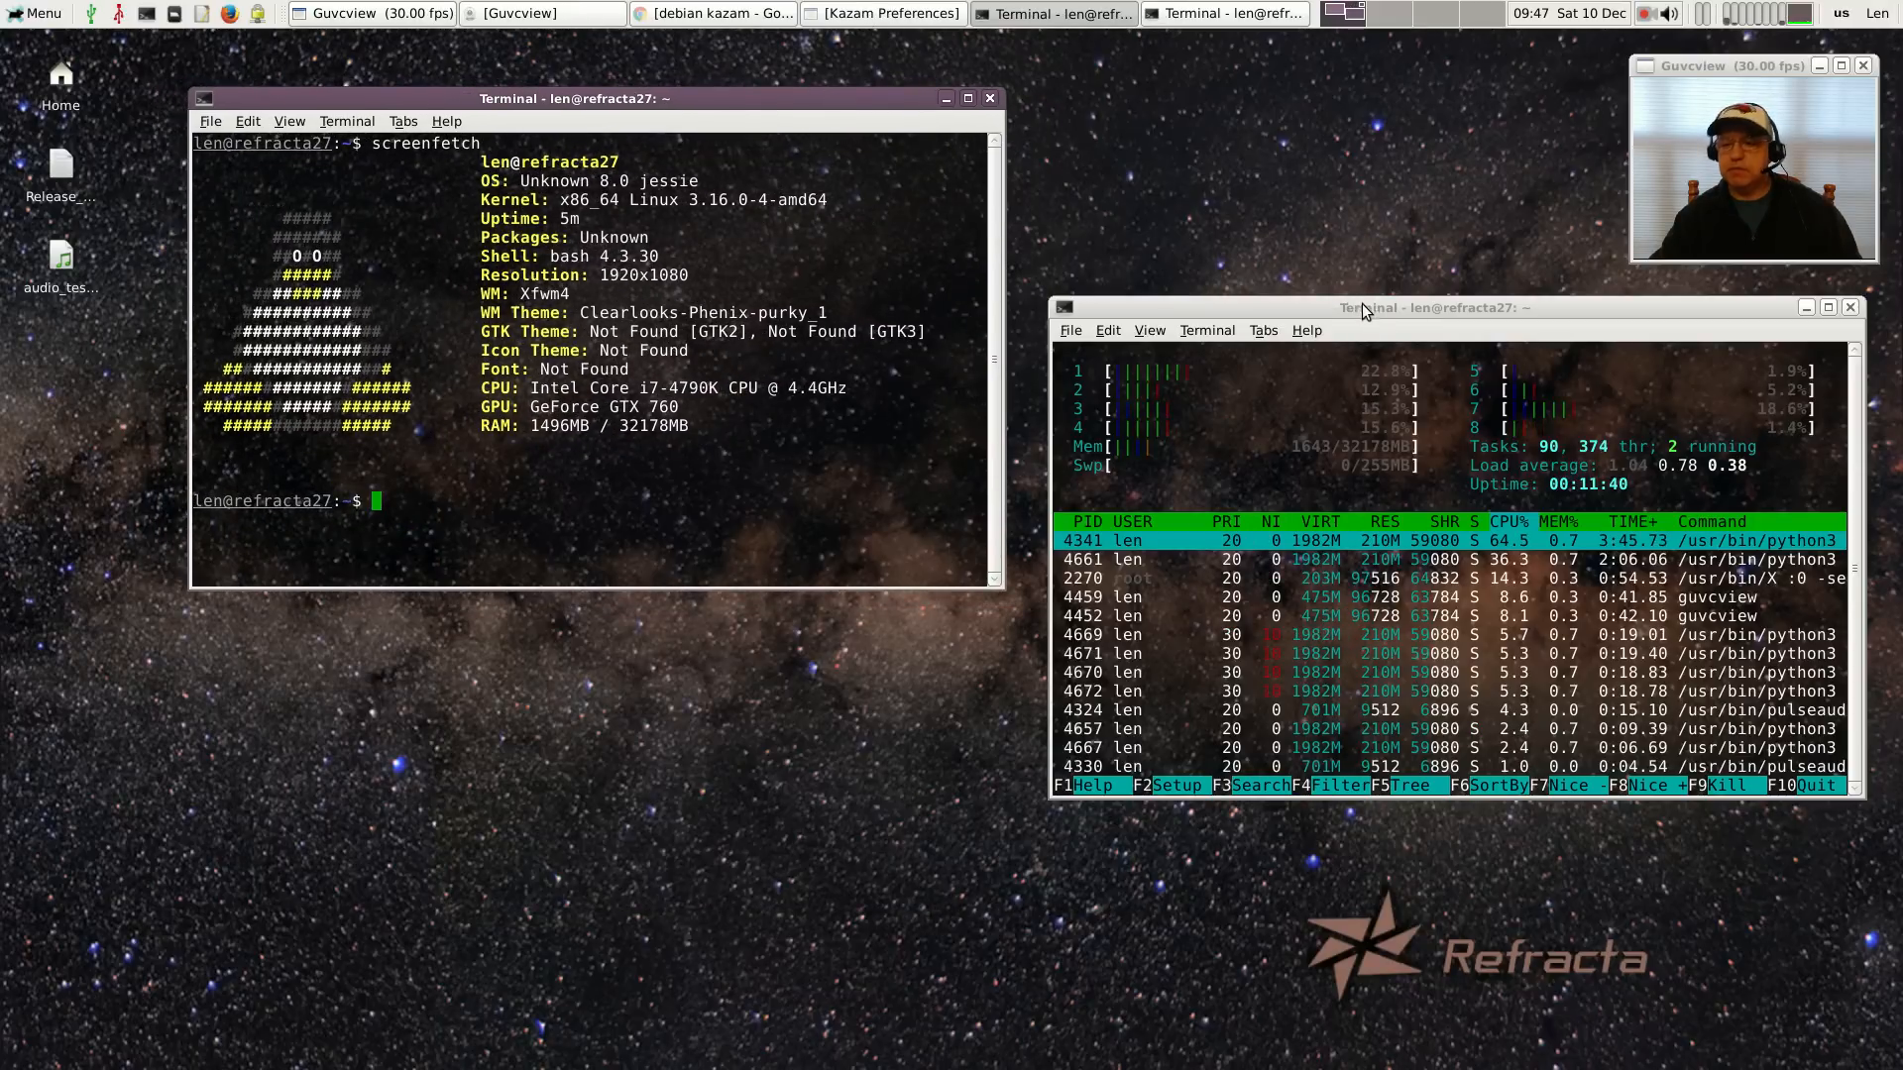
drag(1362, 305, 1352, 355)
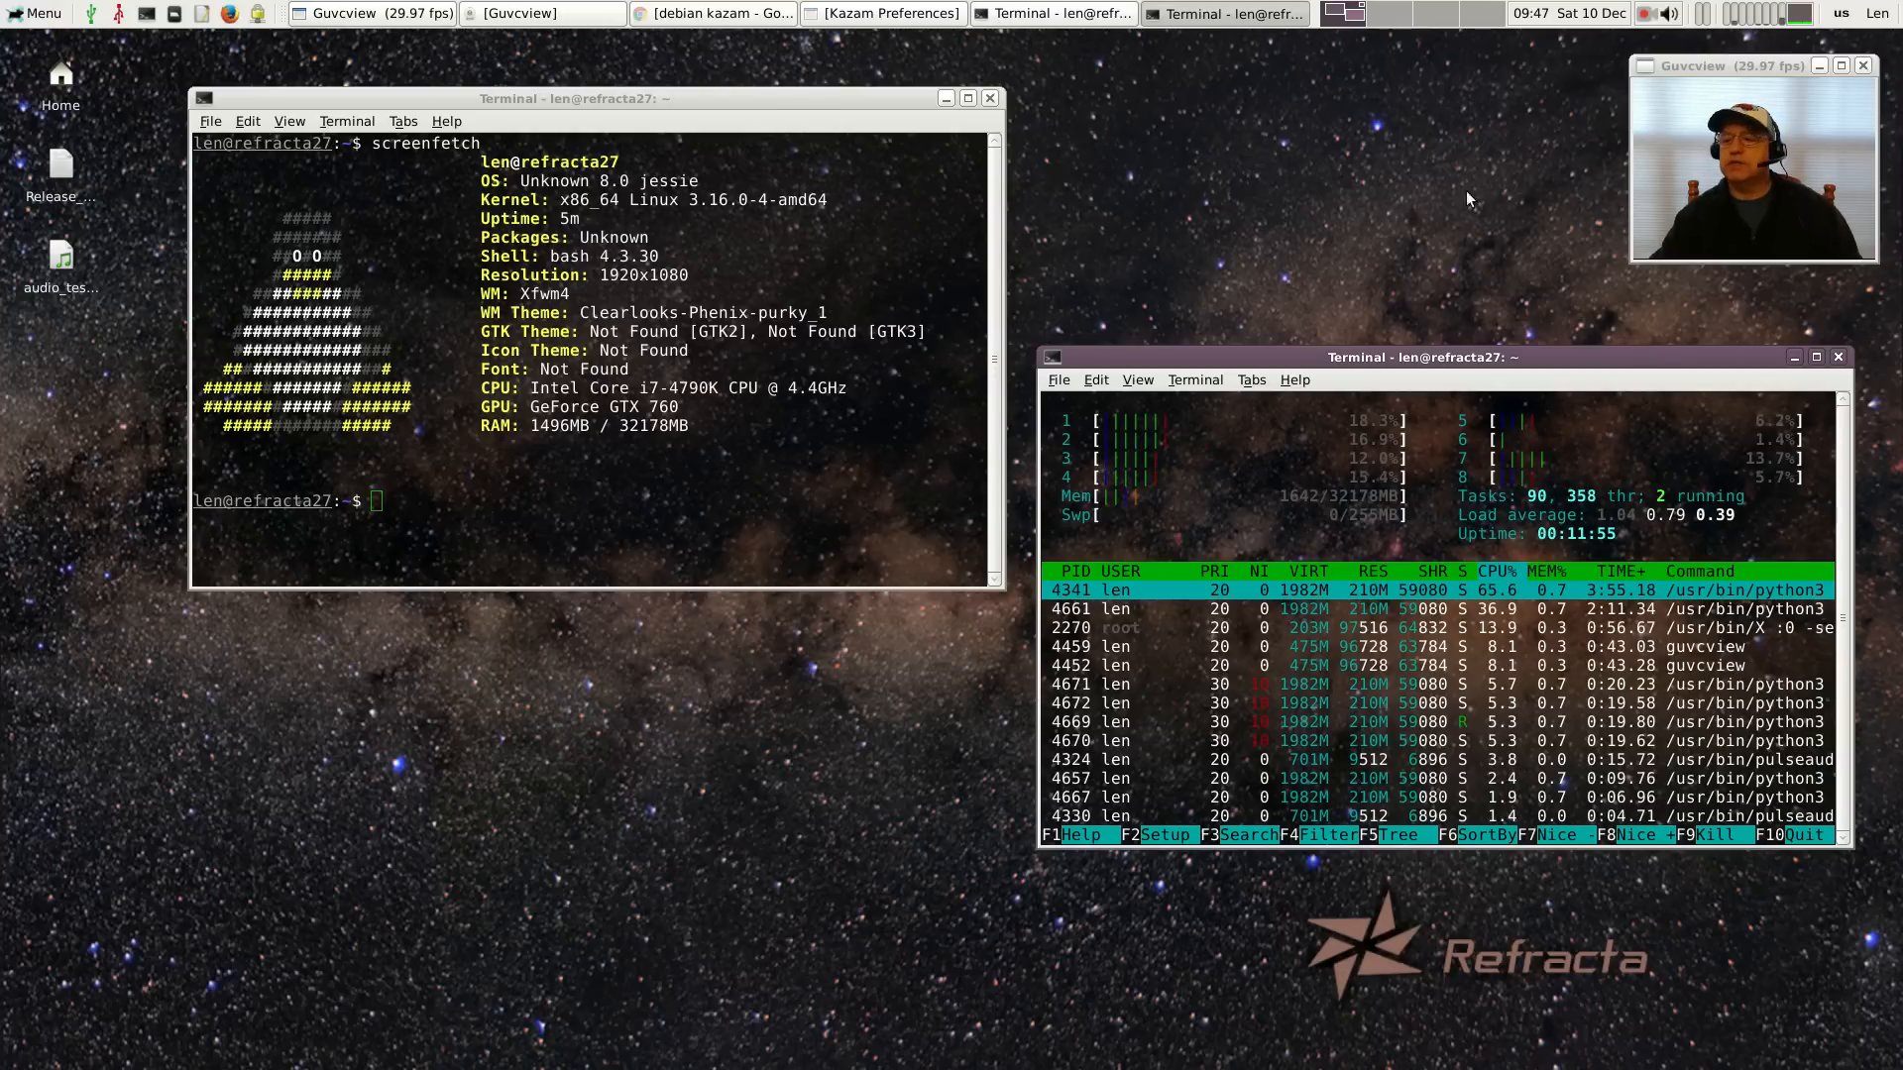
click(21, 12)
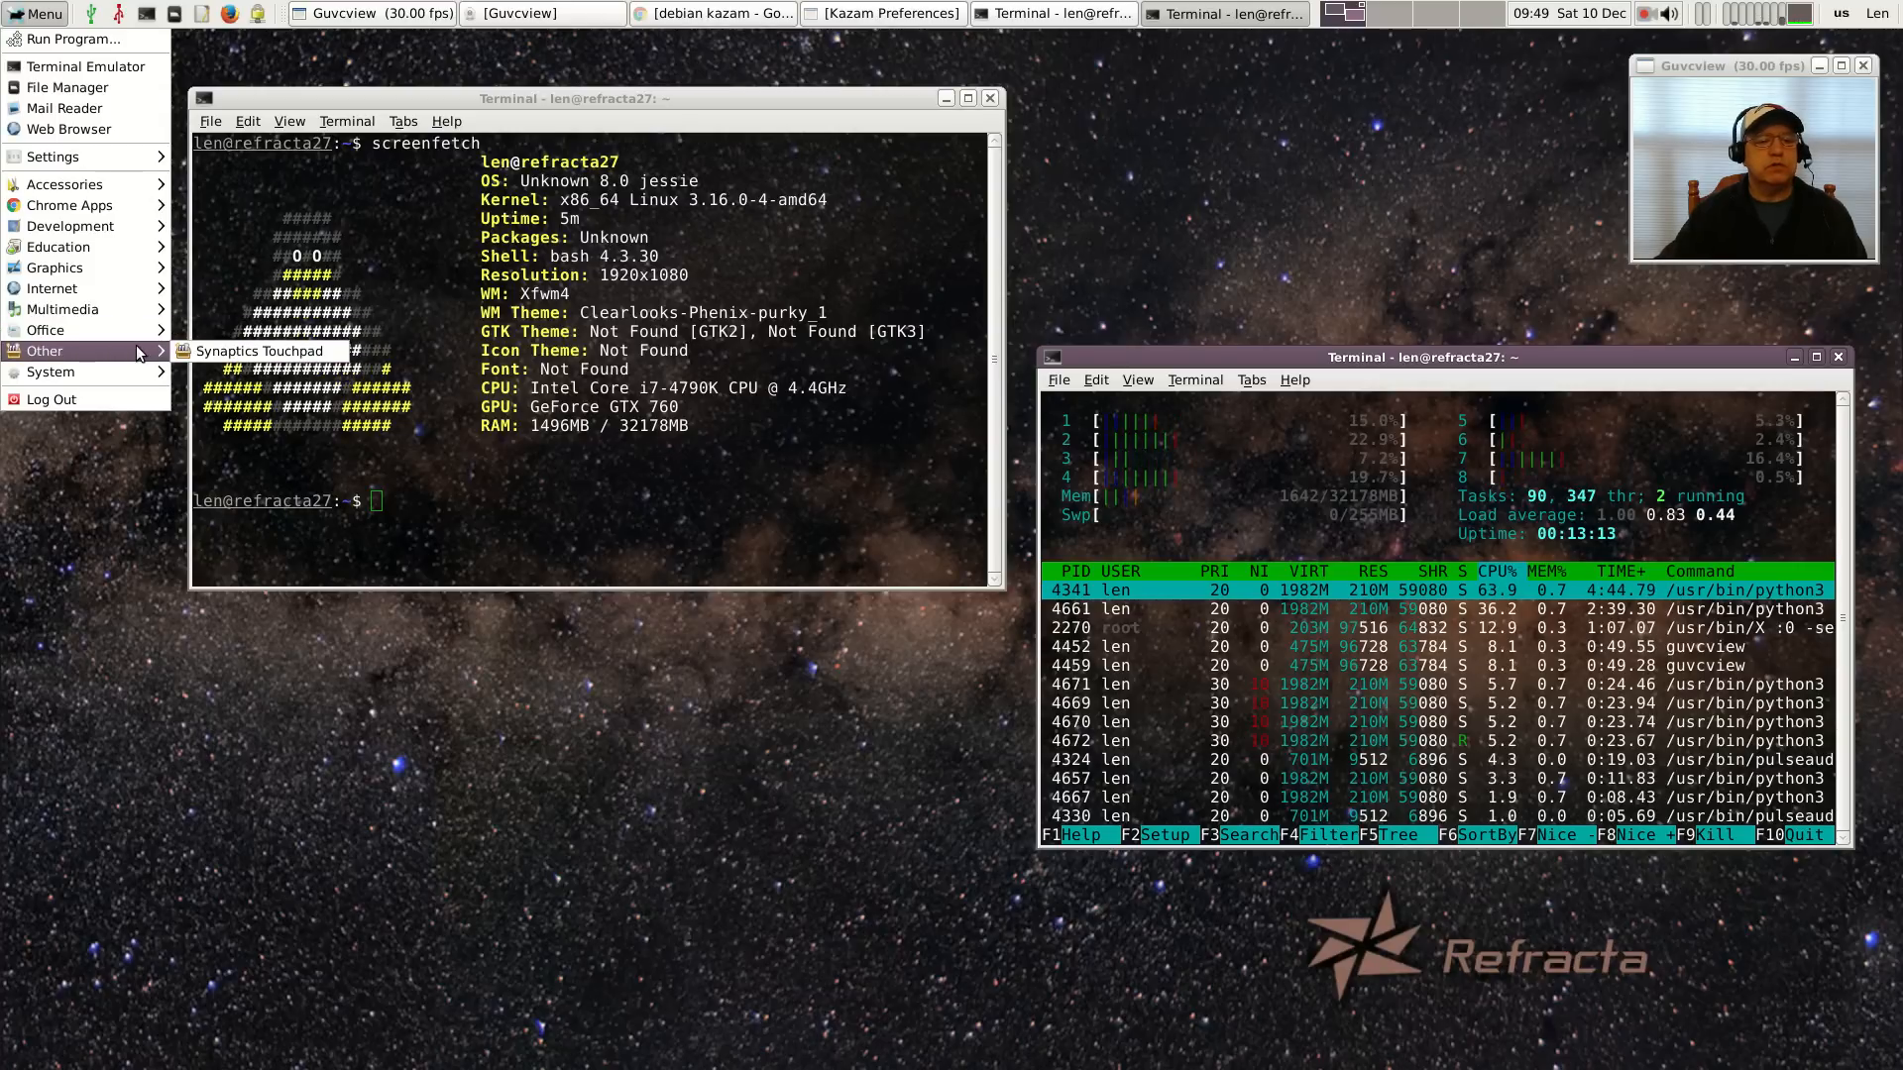
mouse_move(74, 371)
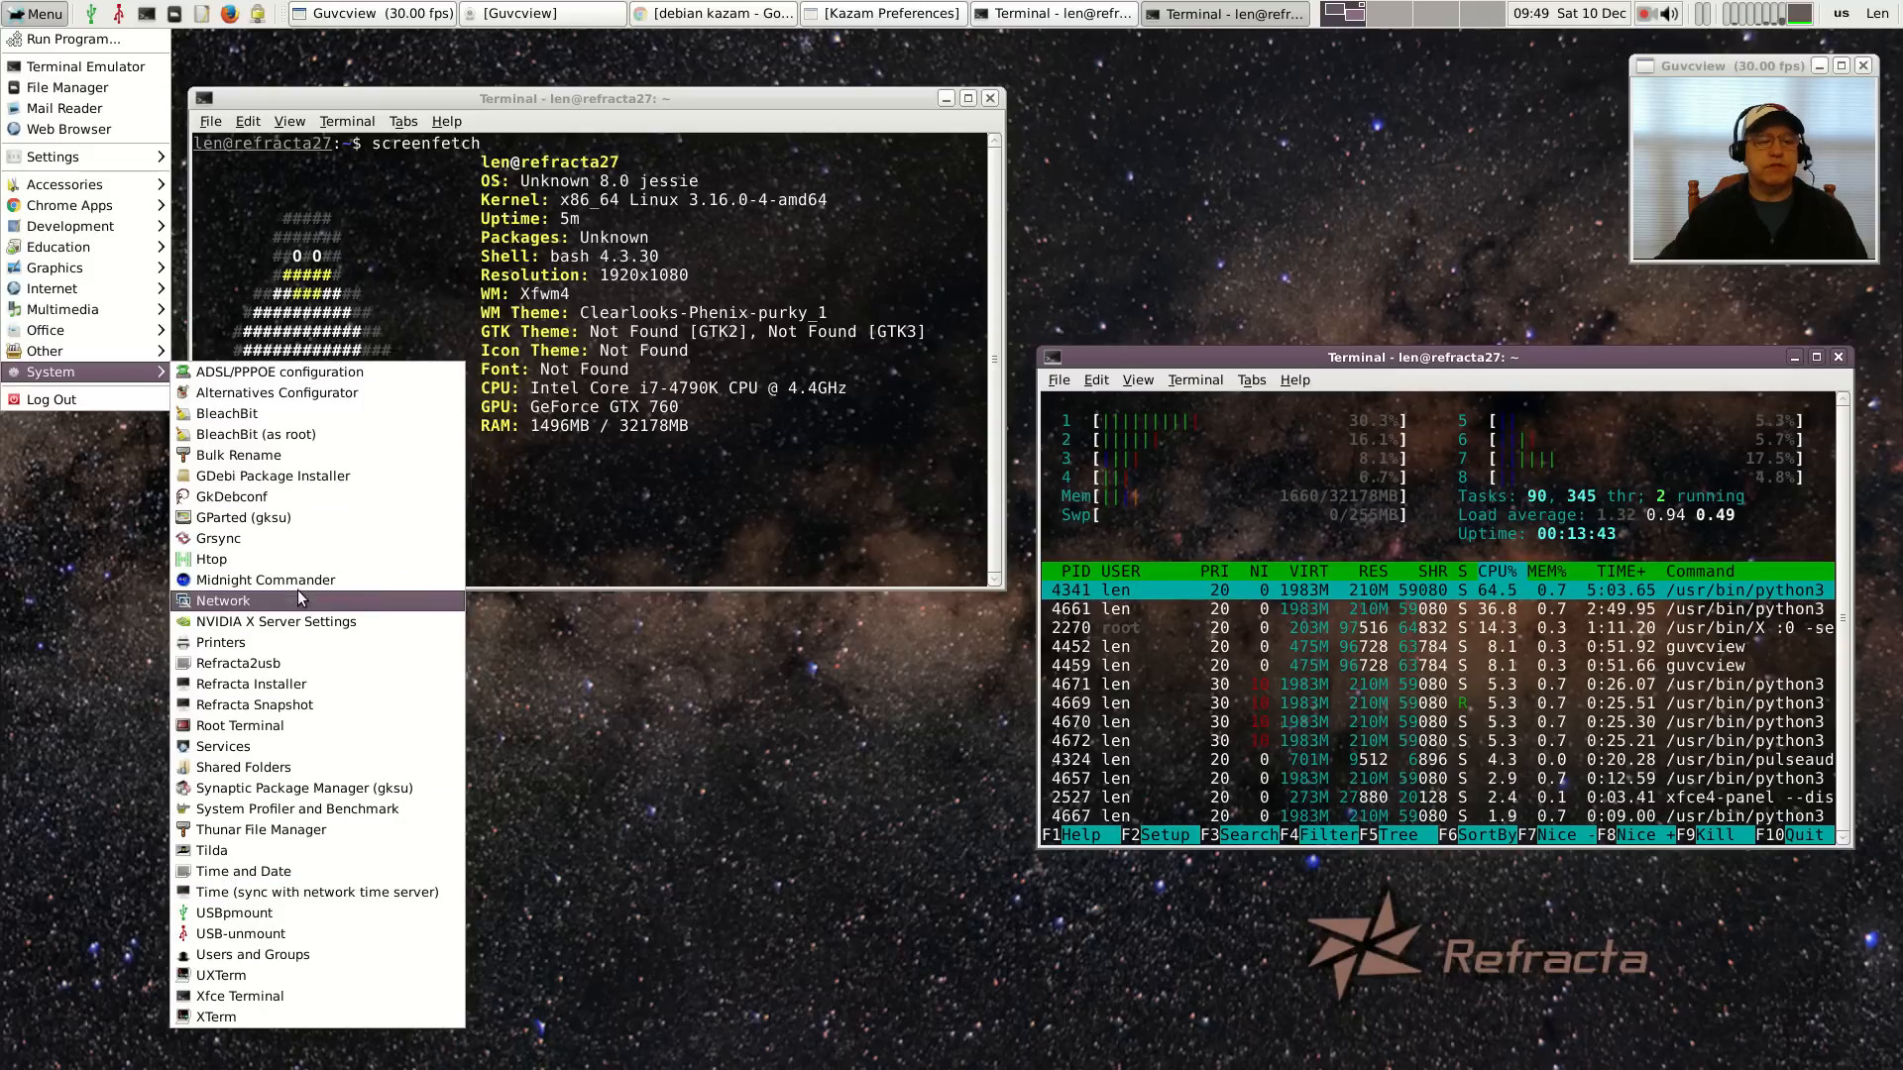
click(103, 541)
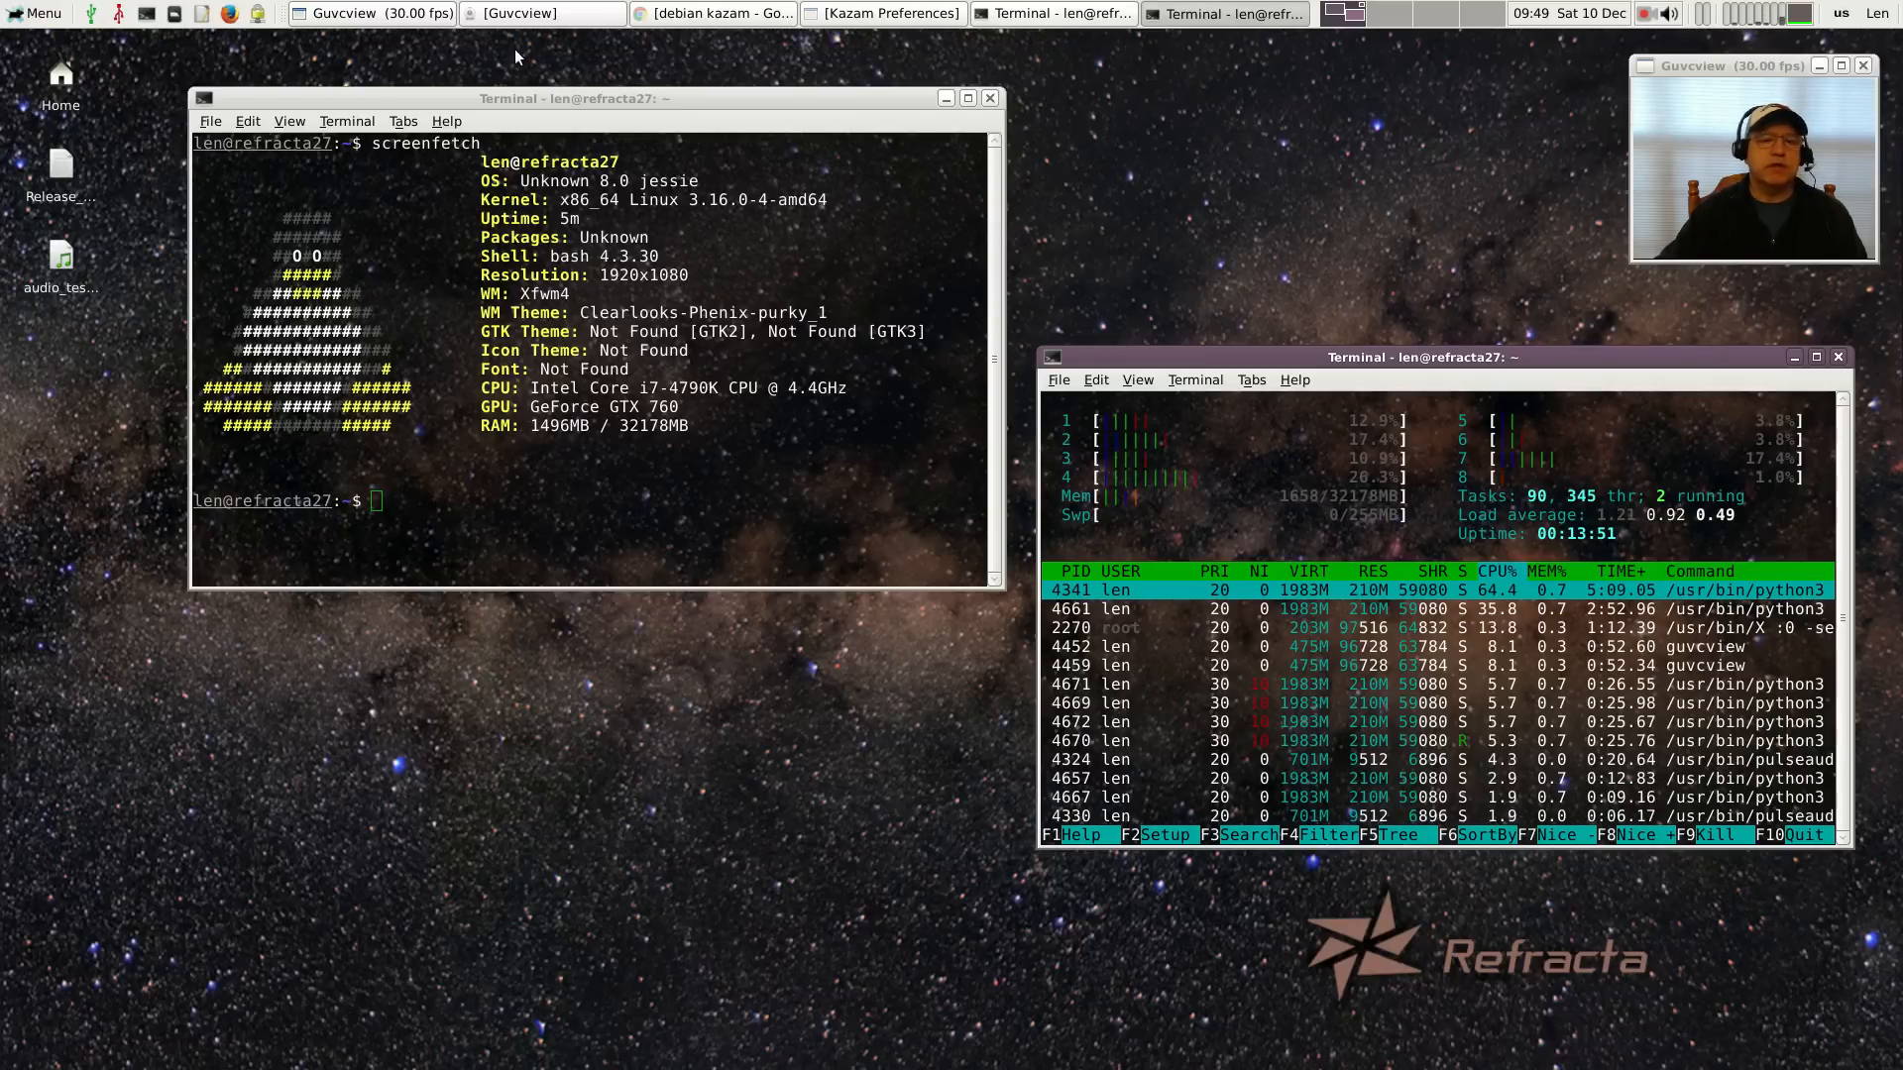
Nudge the screenfetch terminal up-left and the htop terminal lower and further left
drag(555, 96, 526, 83)
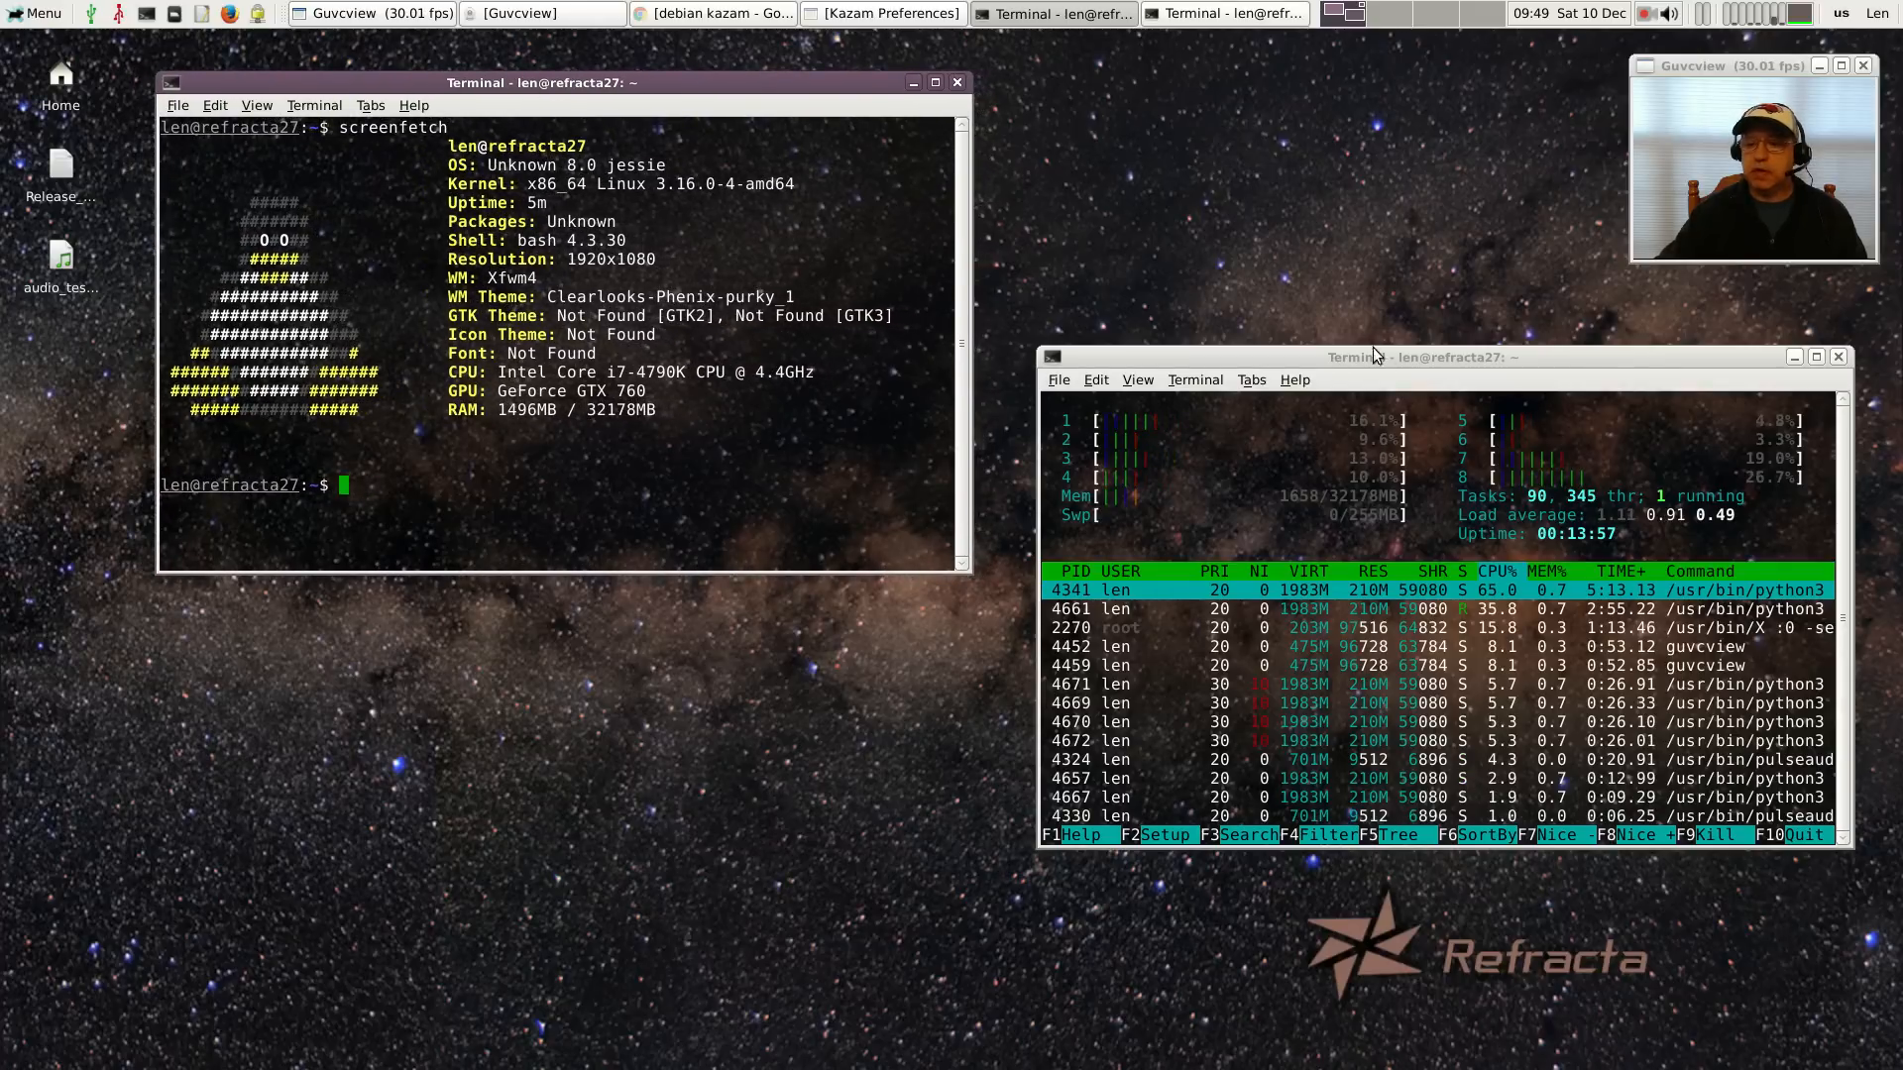
drag(1396, 355, 1379, 366)
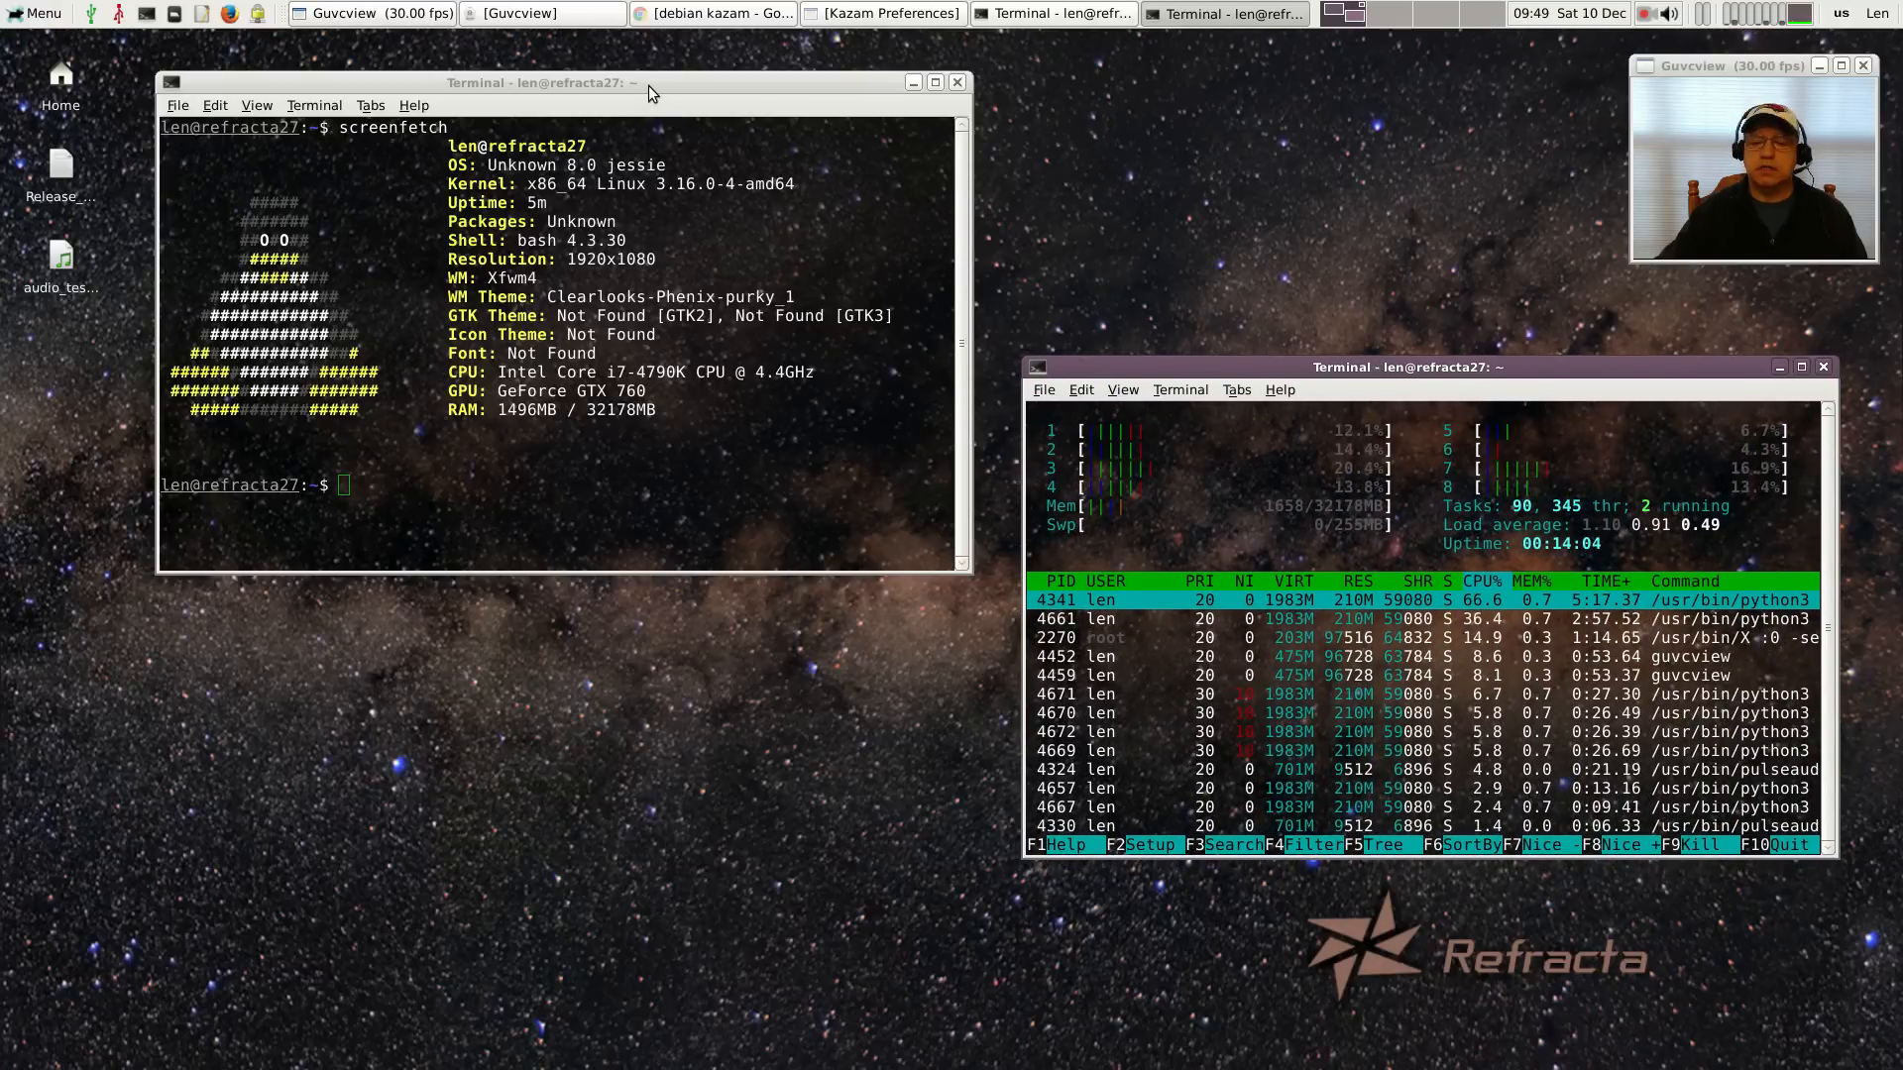
drag(648, 84, 648, 80)
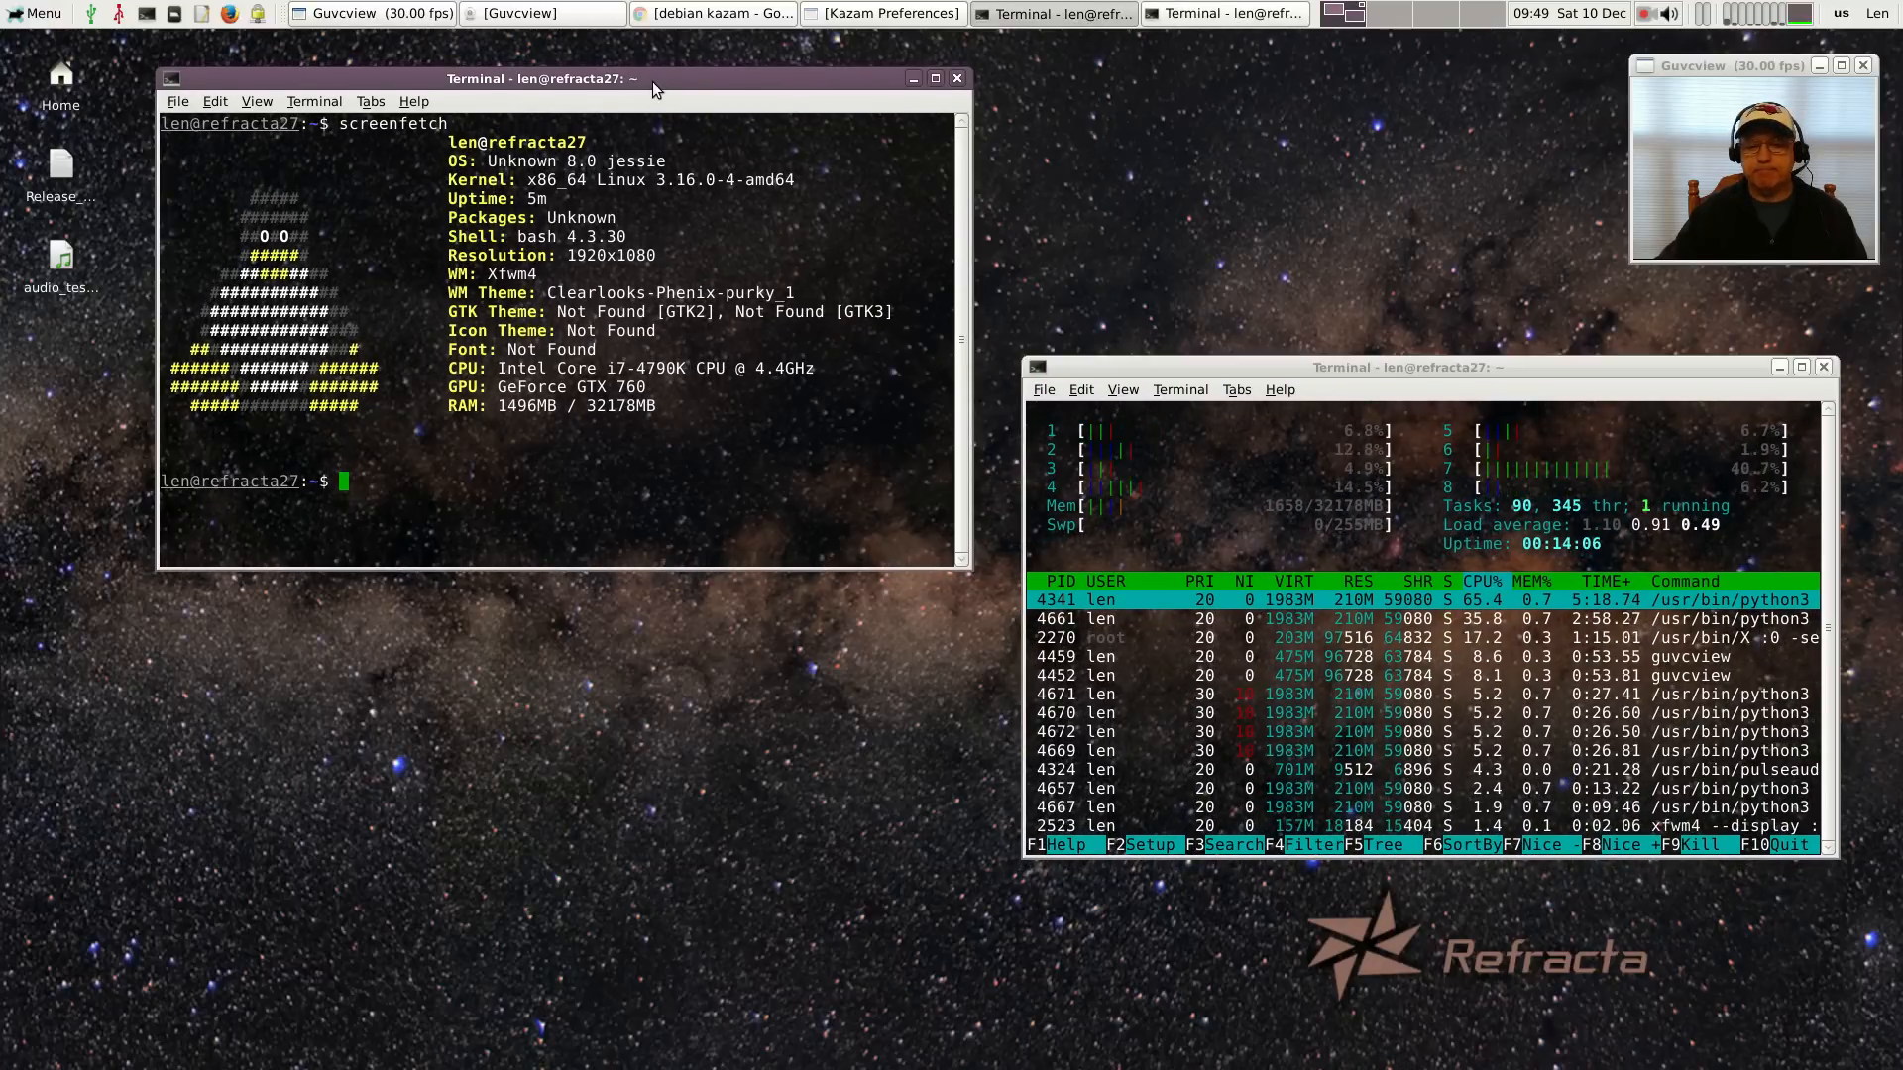